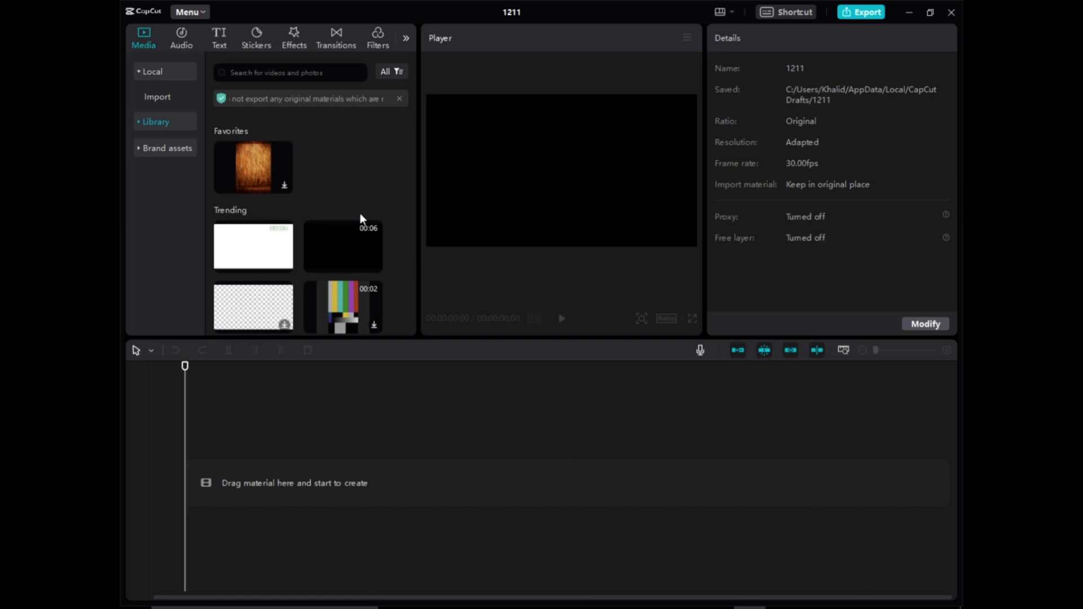
# - Add the black stock video from the library to the timeline and place a default text clip above it
pyautogui.click(374, 264)
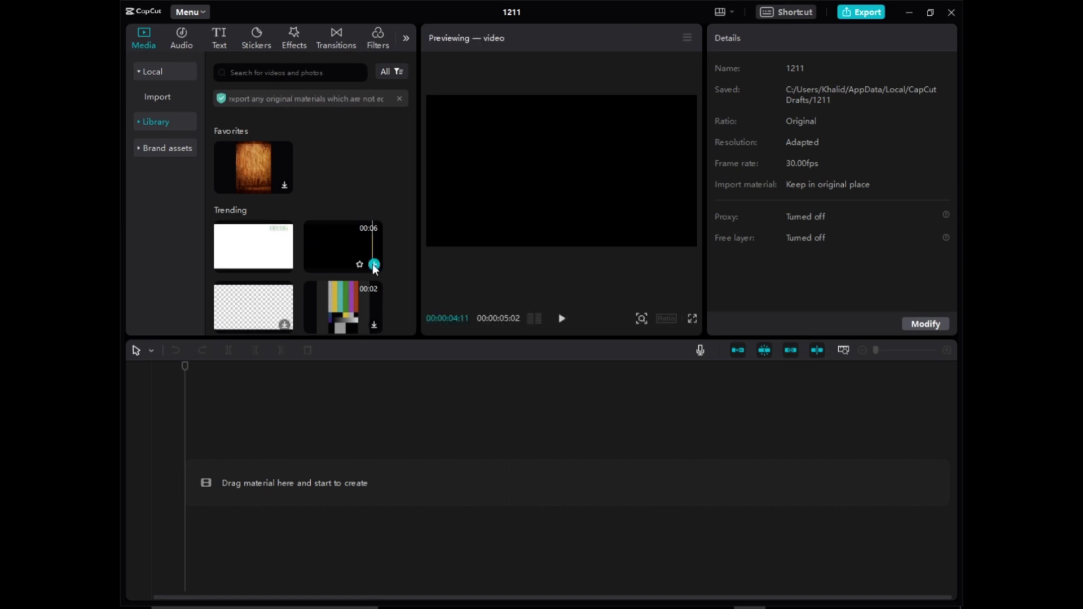
pyautogui.click(377, 477)
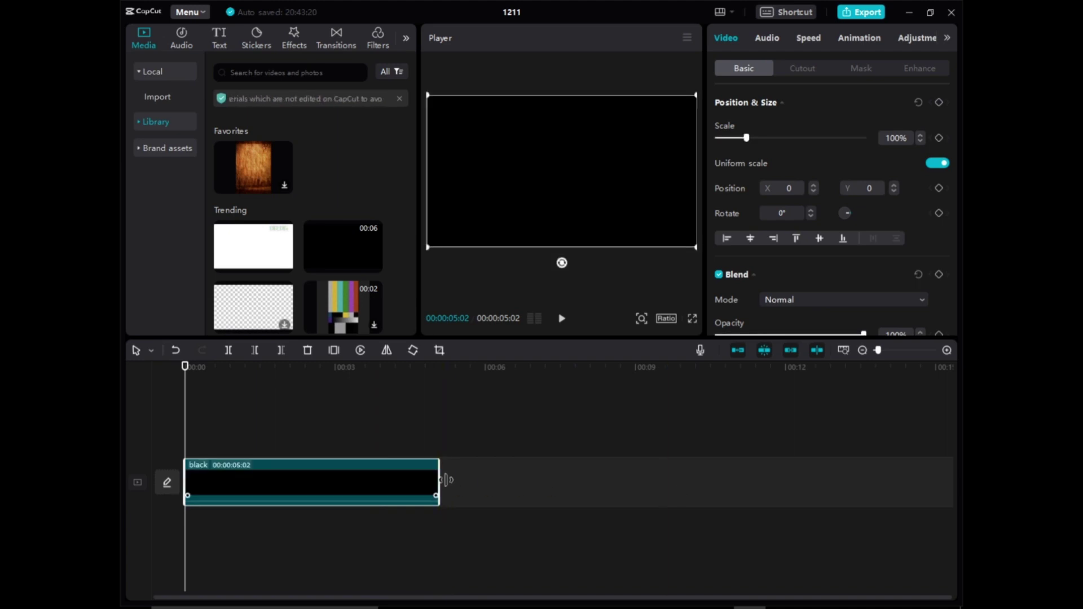
pyautogui.click(219, 35)
pyautogui.click(261, 124)
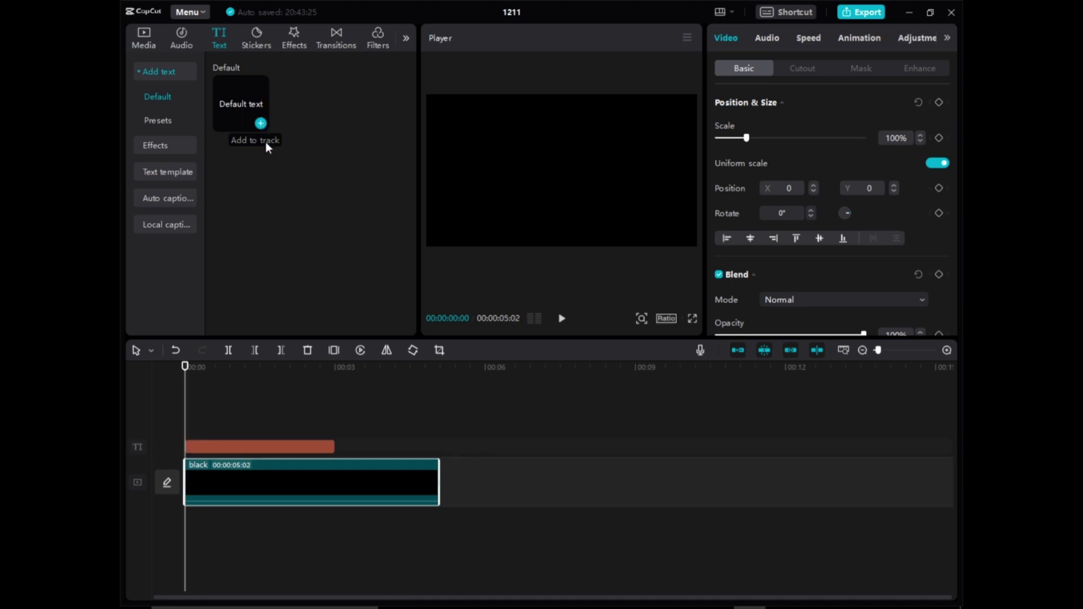
# - Extend the text clip to the end of the black video and replace its text with "1"
pyautogui.click(331, 447)
pyautogui.moveTo(376, 448); pyautogui.dragTo(432, 445)
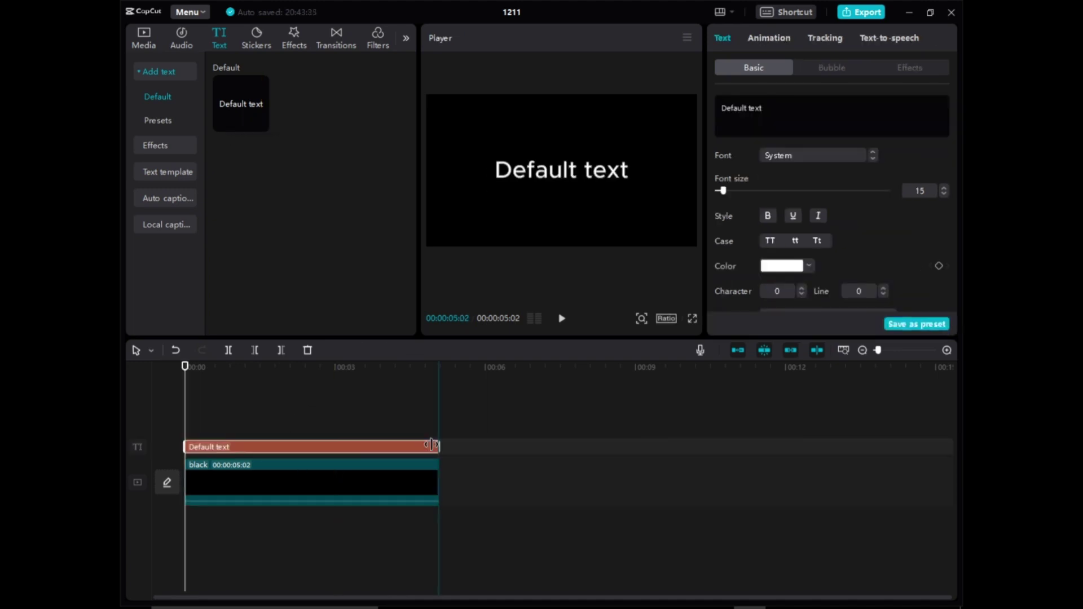
pyautogui.click(849, 351)
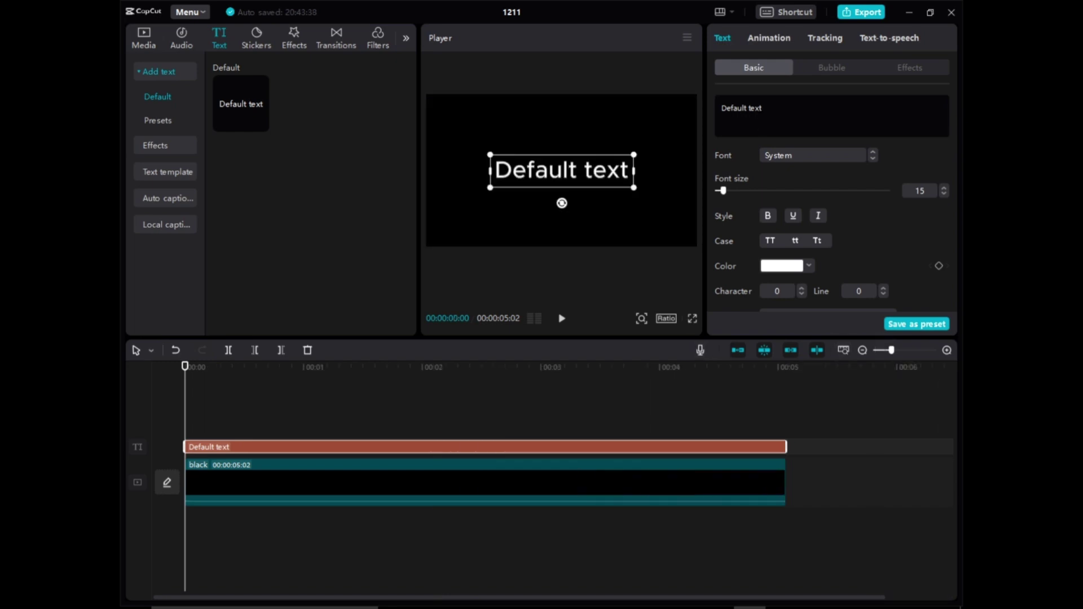
pyautogui.moveTo(763, 107); pyautogui.dragTo(712, 106)
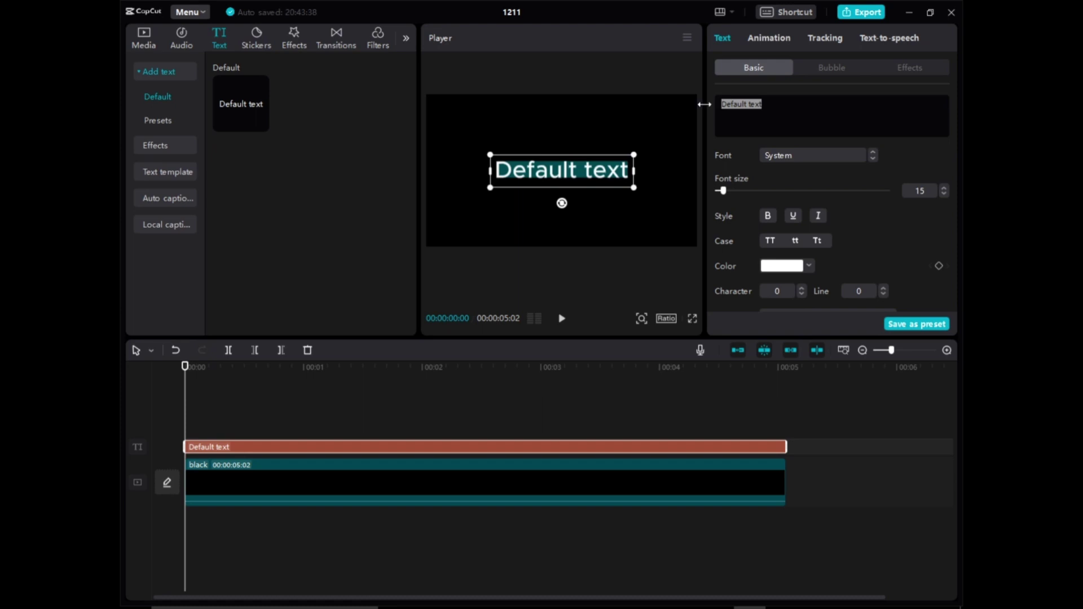
pyautogui.write('1')
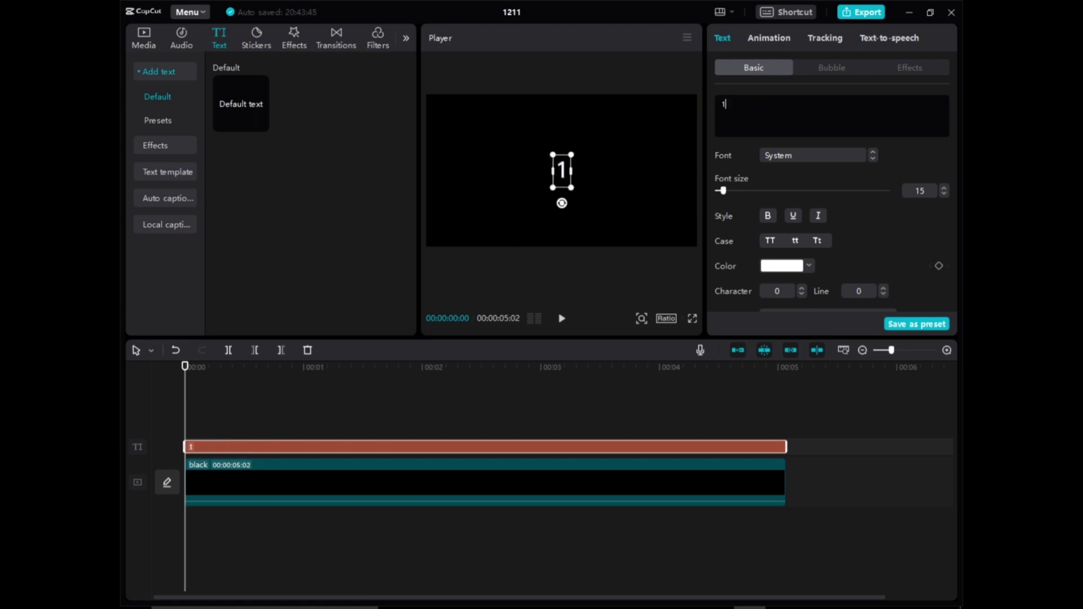
# - Set the font of the number text to Coiny
pyautogui.click(790, 158)
pyautogui.scroll(-1, 798, 416)
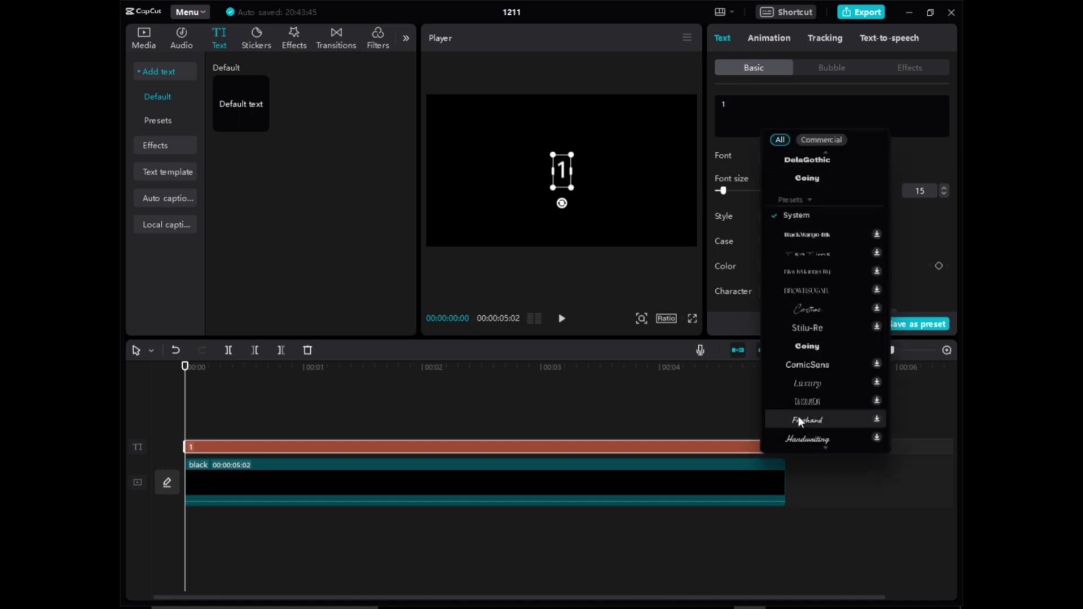
pyautogui.click(812, 346)
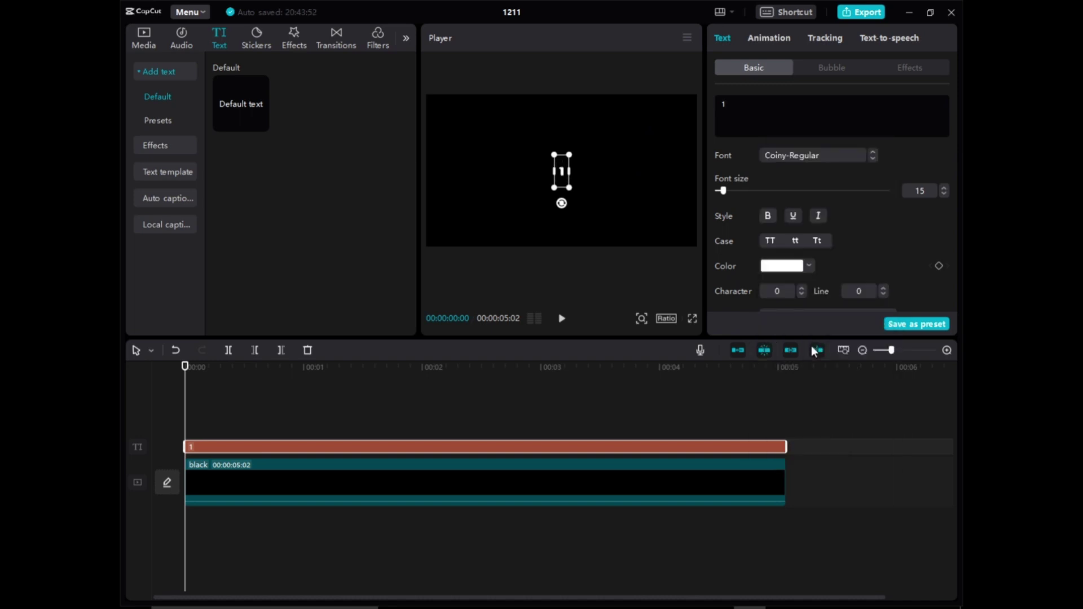
# - Browse the font list and set the number text's font to Radiance
pyautogui.click(784, 157)
pyautogui.scroll(1, 791, 223)
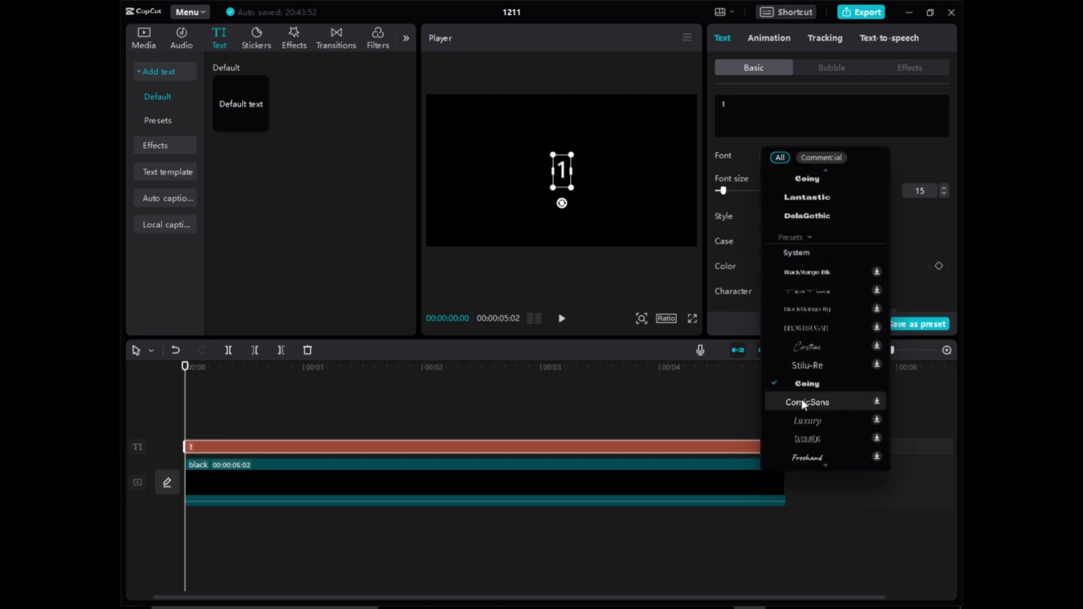
pyautogui.scroll(-3, 808, 415)
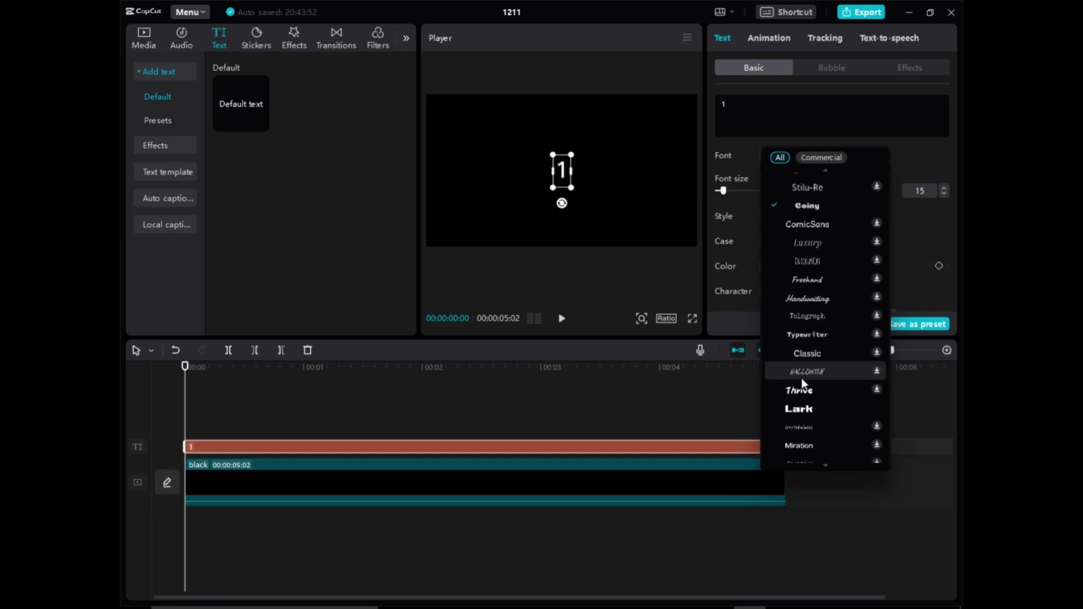
pyautogui.scroll(-3, 808, 389)
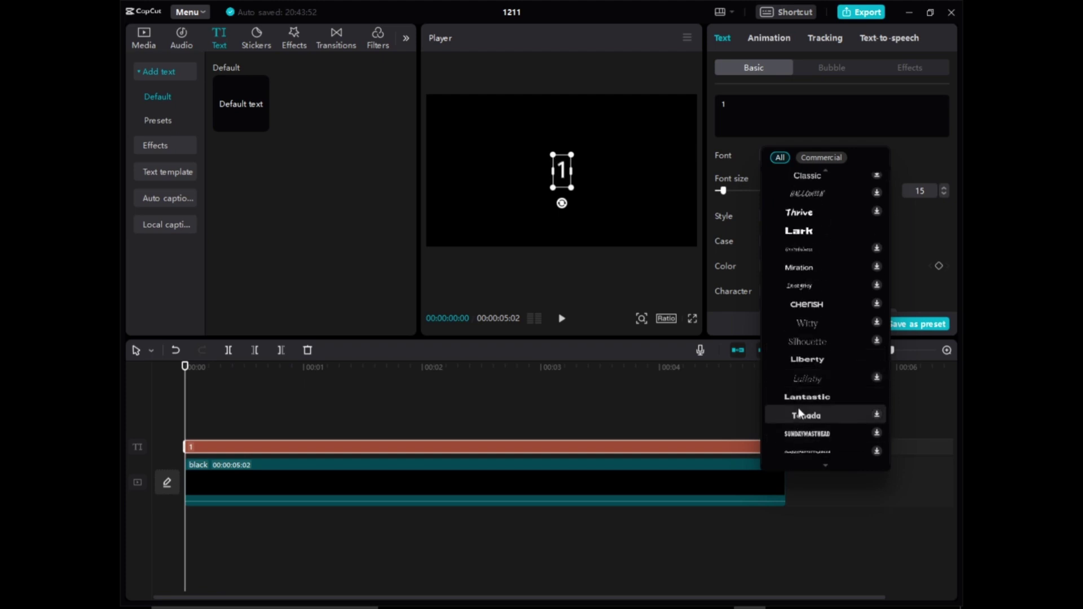
pyautogui.scroll(-3, 804, 397)
pyautogui.scroll(-2, 807, 374)
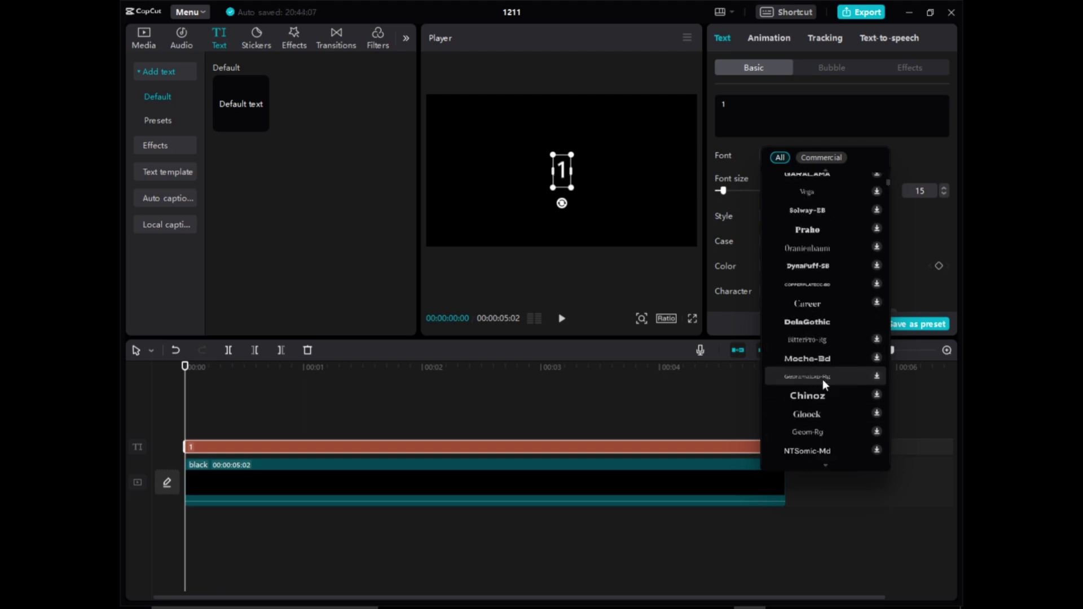
pyautogui.scroll(-3, 809, 396)
pyautogui.scroll(-4, 809, 396)
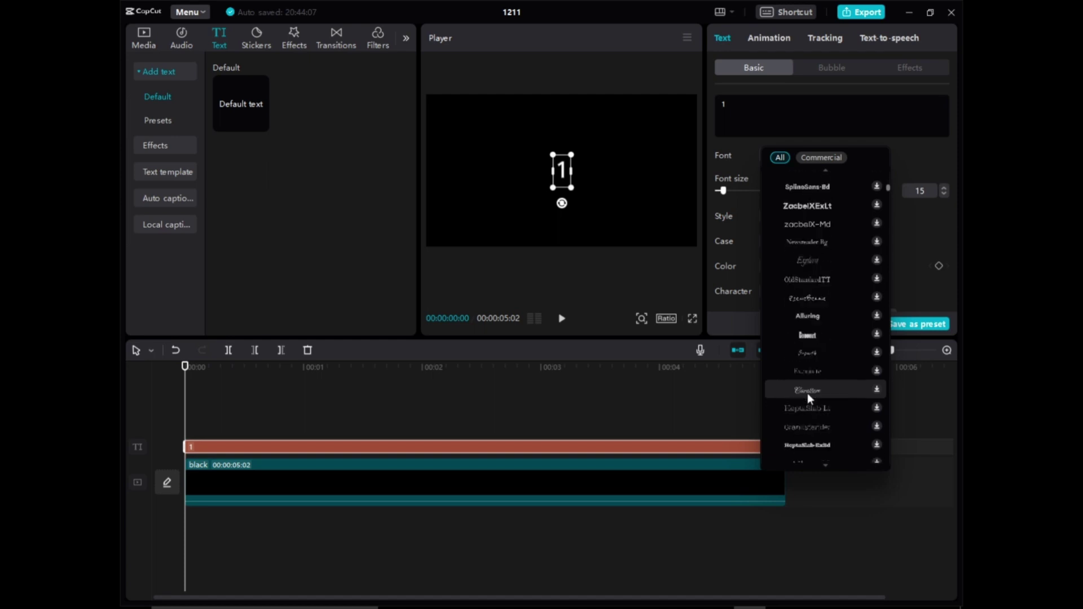
pyautogui.scroll(-8, 808, 394)
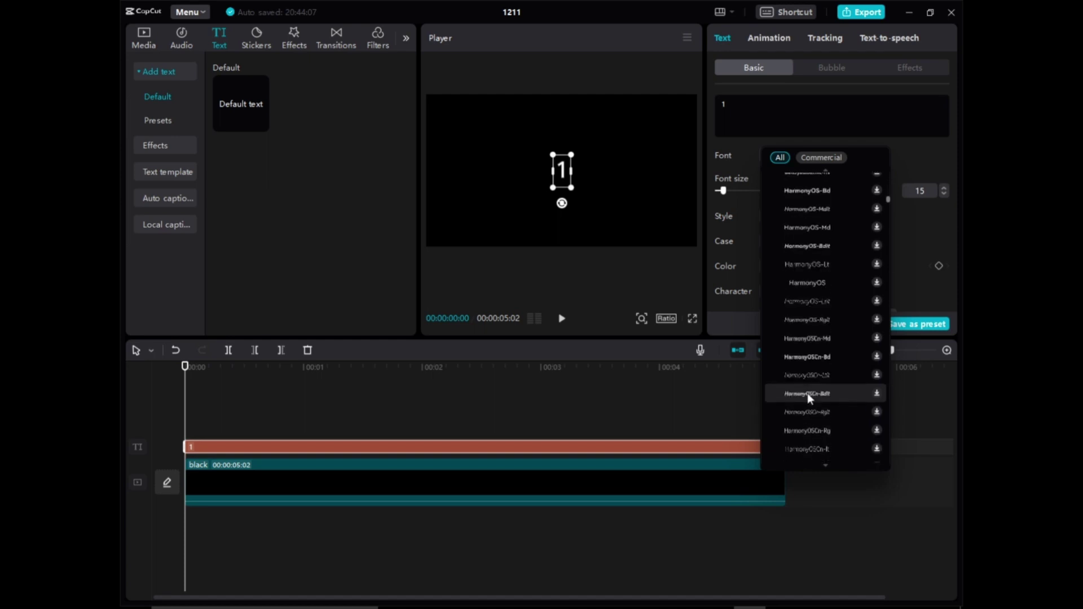
pyautogui.scroll(-3, 807, 394)
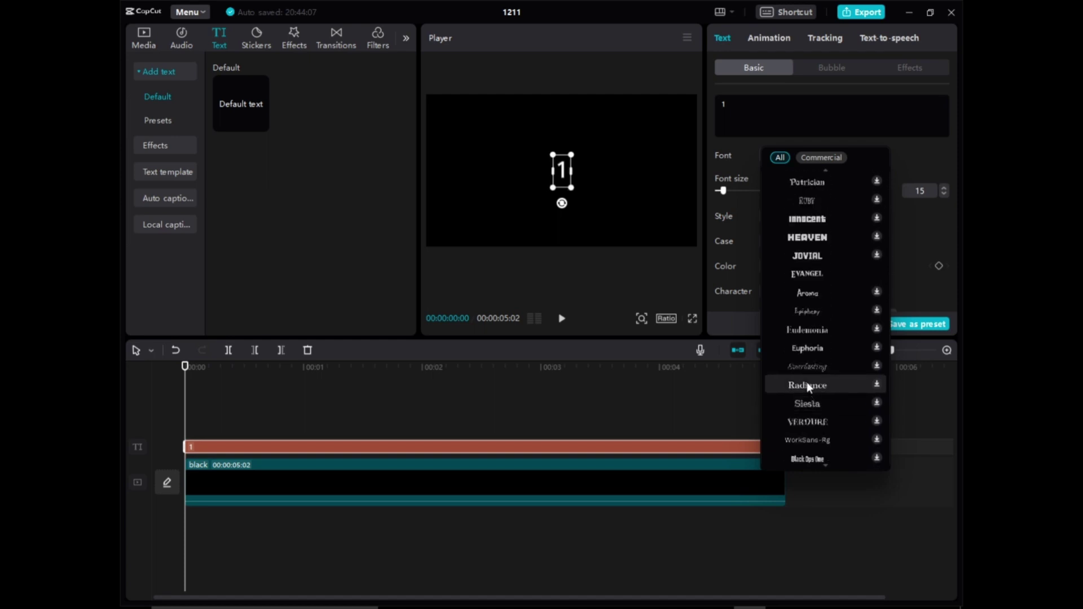
pyautogui.scroll(1, 812, 327)
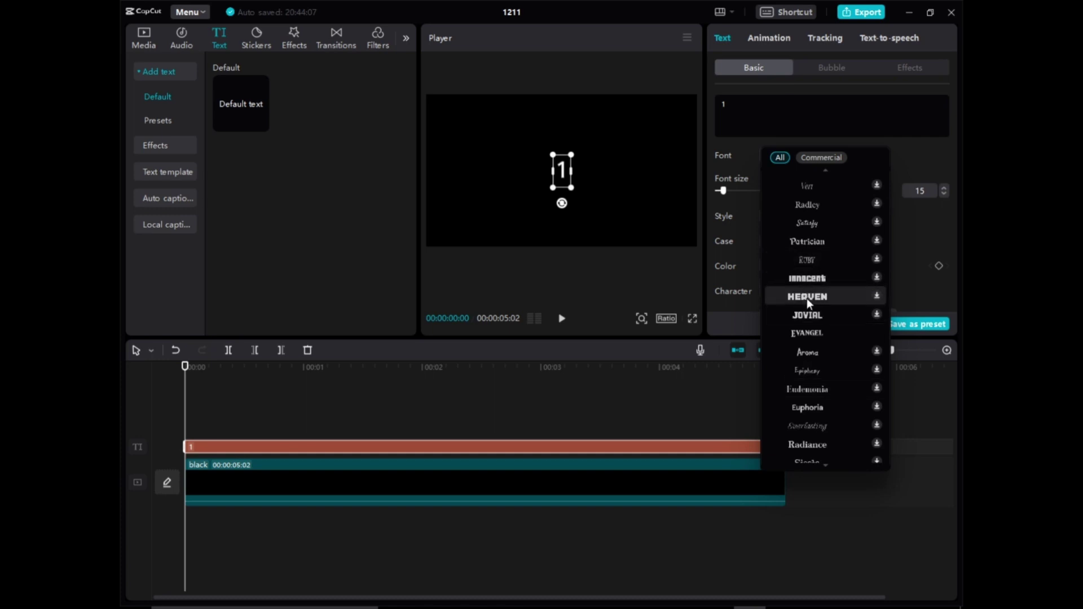
pyautogui.click(806, 334)
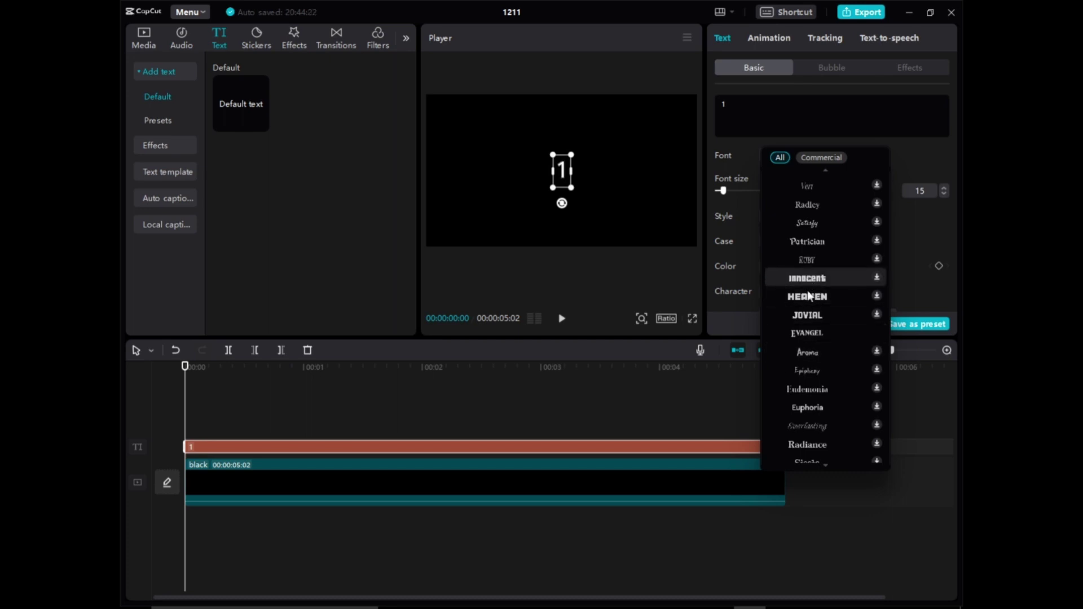
pyautogui.click(810, 445)
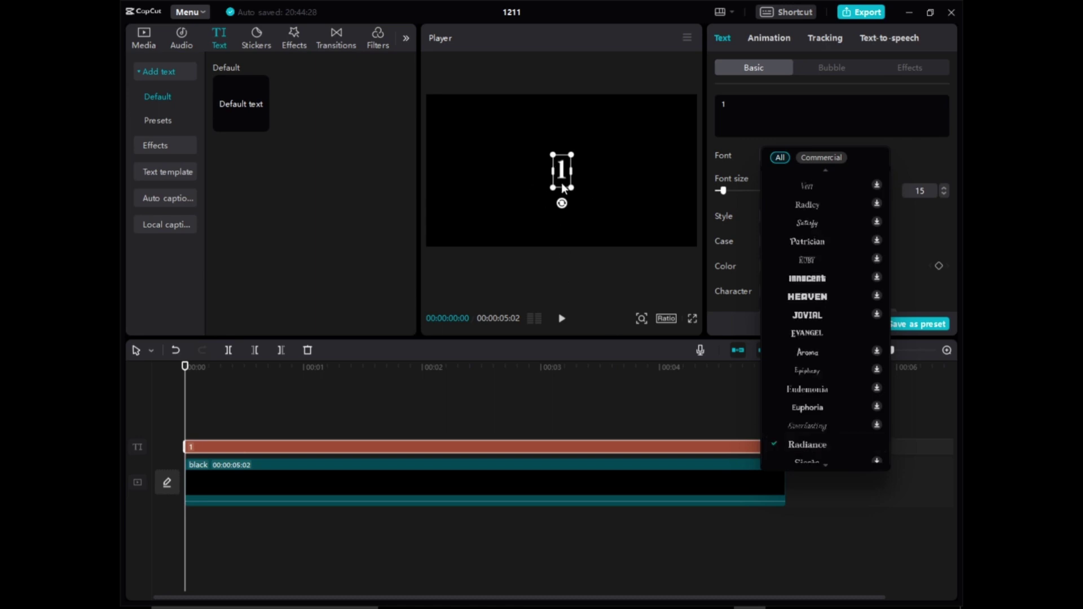
# - Enlarge the centred number in the preview until its bounding box fills most of the frame height
pyautogui.moveTo(572, 187); pyautogui.dragTo(635, 253)
pyautogui.moveTo(564, 186)
pyautogui.mouseDown()
pyautogui.moveTo(576, 183)
pyautogui.moveTo(565, 181)
pyautogui.mouseUp()
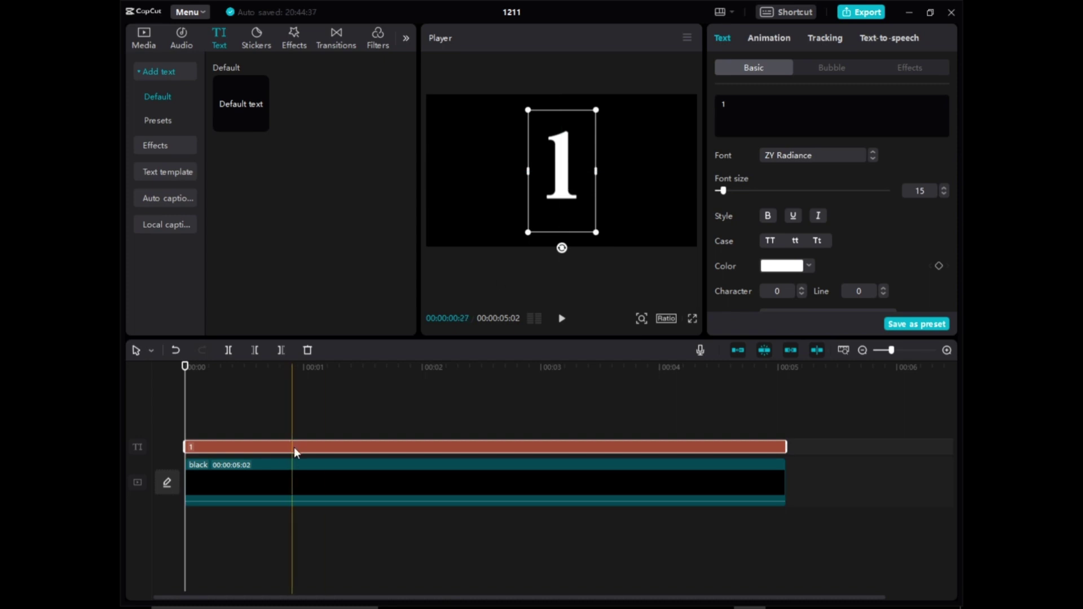
# - Split the text clip at 00:00:01:00 on the timeline
pyautogui.click(278, 435)
pyautogui.click(219, 448)
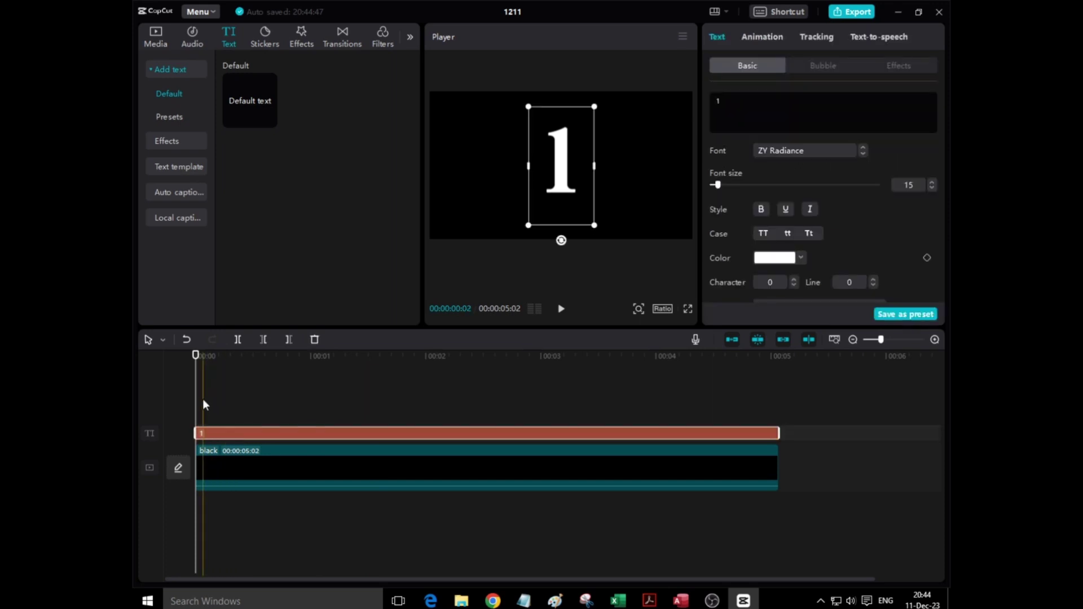
pyautogui.moveTo(197, 399); pyautogui.dragTo(312, 397)
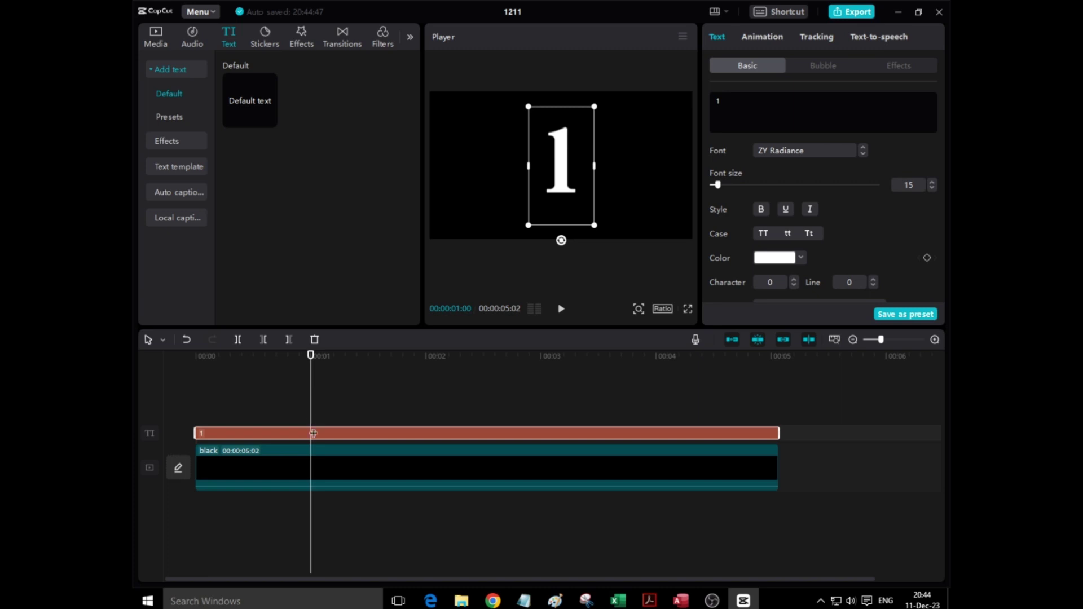
pyautogui.click(239, 339)
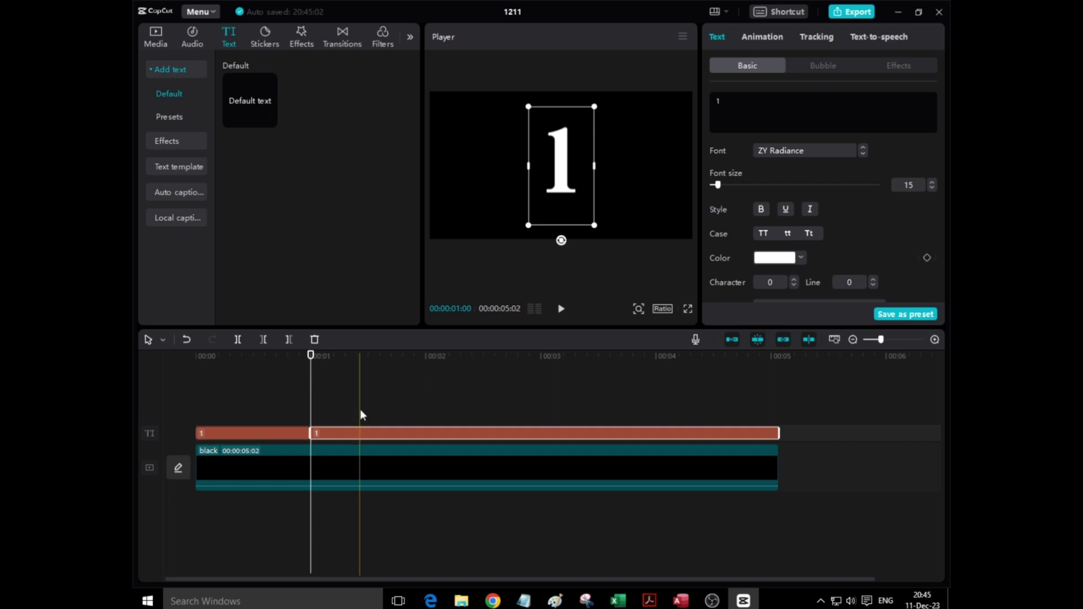
# - Change the text of the first one-second text segment to "5"
pyautogui.click(267, 430)
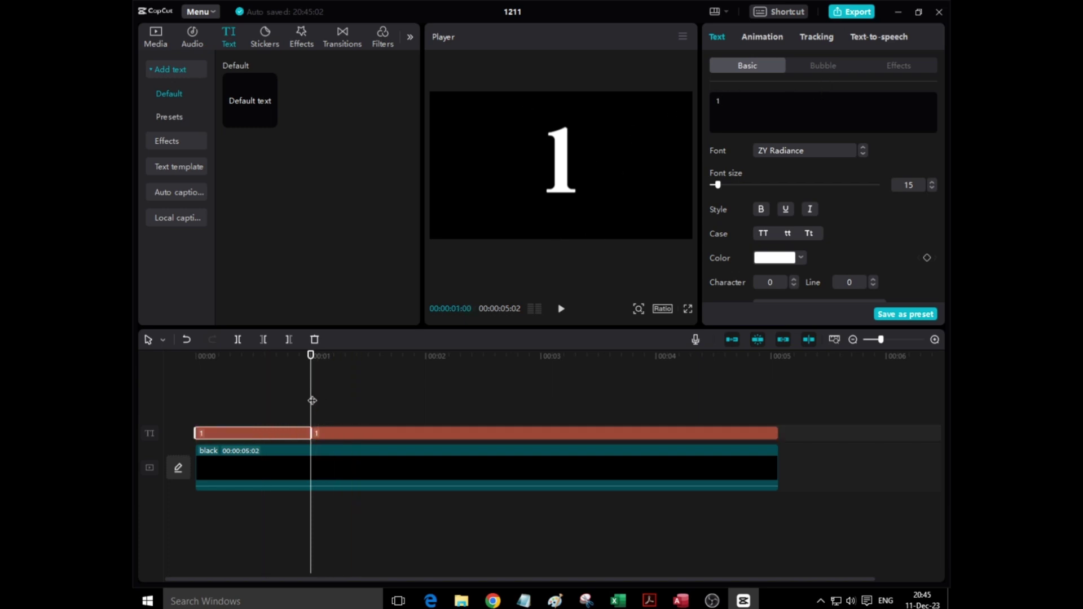
pyautogui.click(250, 393)
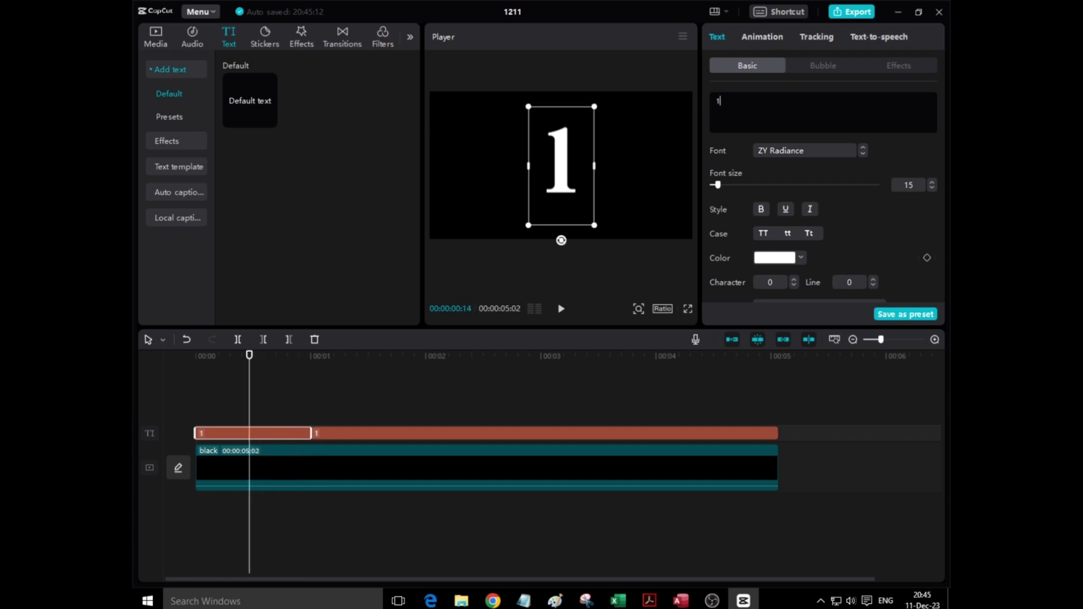
pyautogui.press('BackSpace')
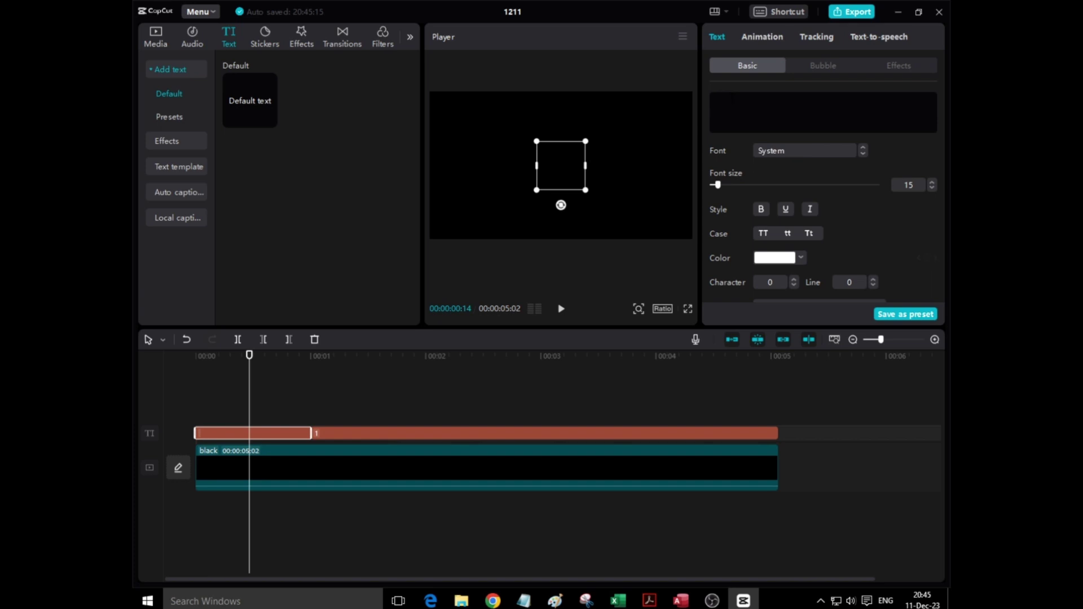
pyautogui.write('5')
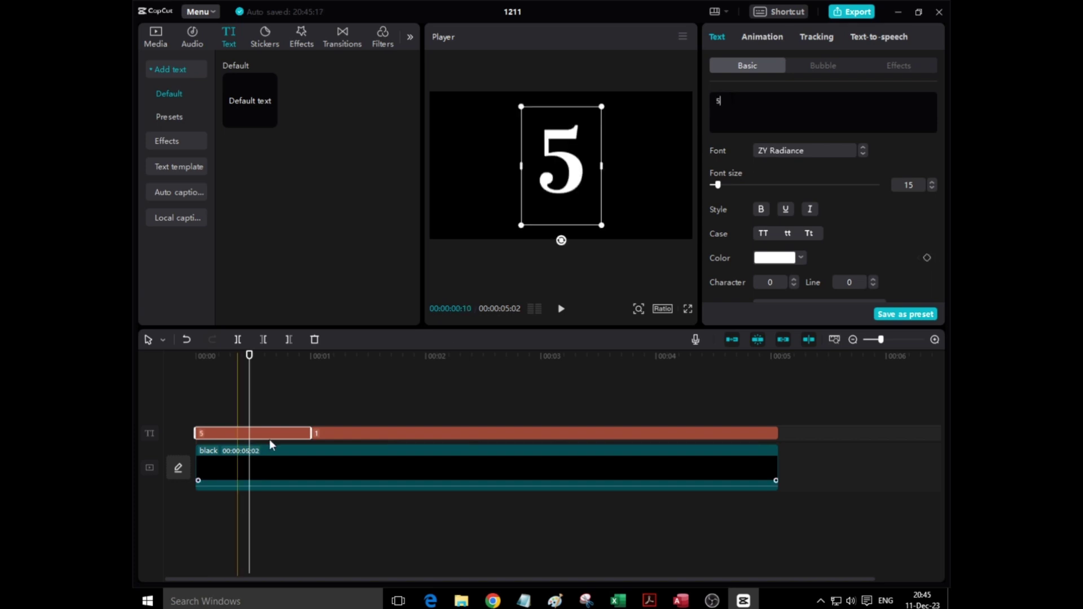
# - Change the text of the second text segment, starting at one second, to "4"
pyautogui.click(323, 433)
pyautogui.click(261, 355)
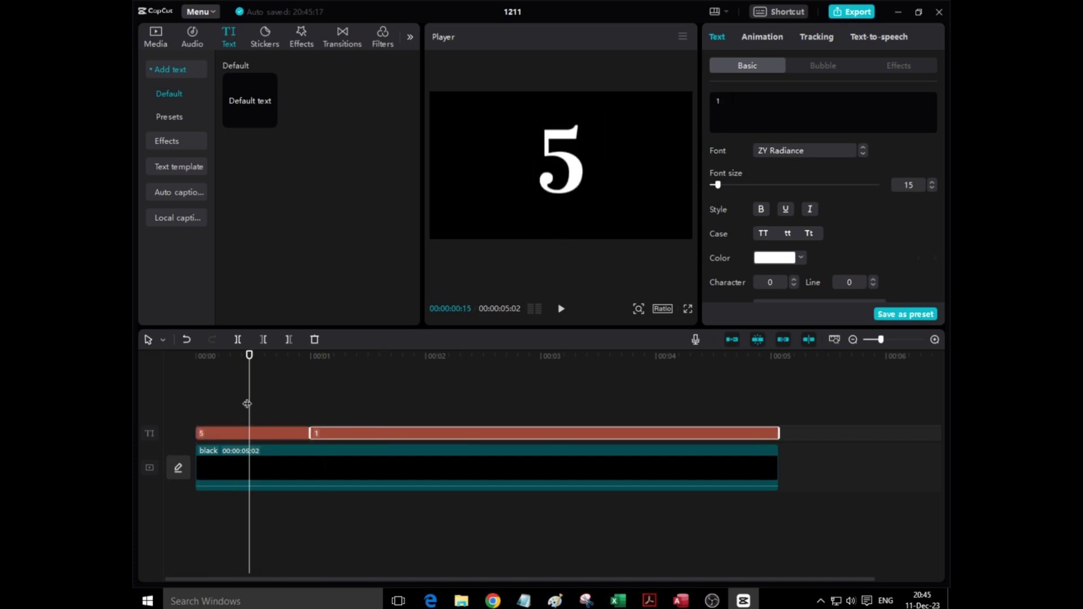
pyautogui.click(349, 433)
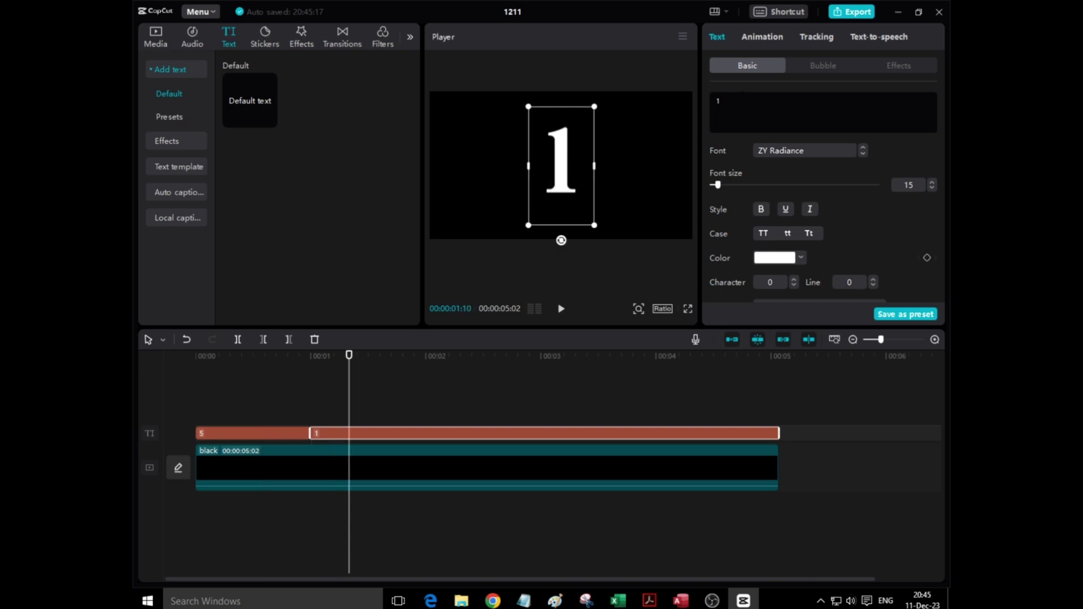
pyautogui.press('BackSpace')
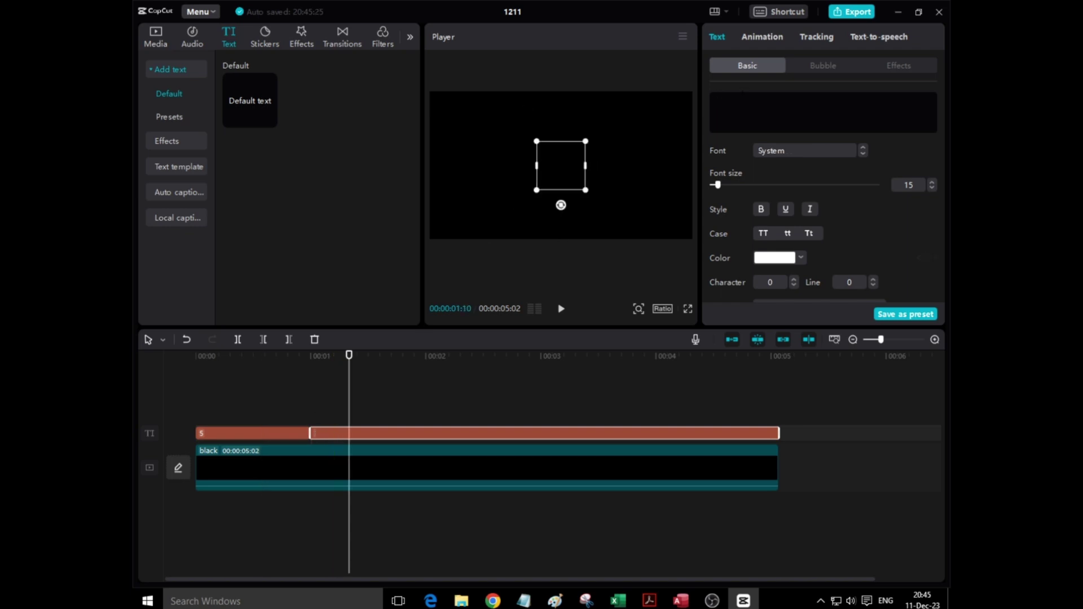
pyautogui.write('4')
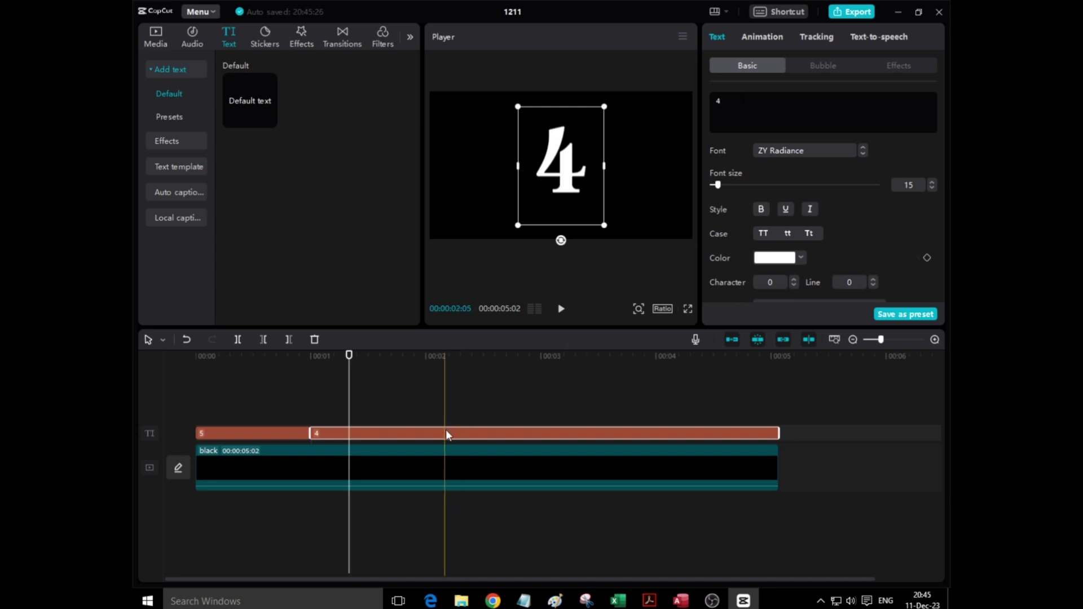
# - Split the "4" text clip at 00:00:01:29, just before the two-second mark
pyautogui.click(368, 398)
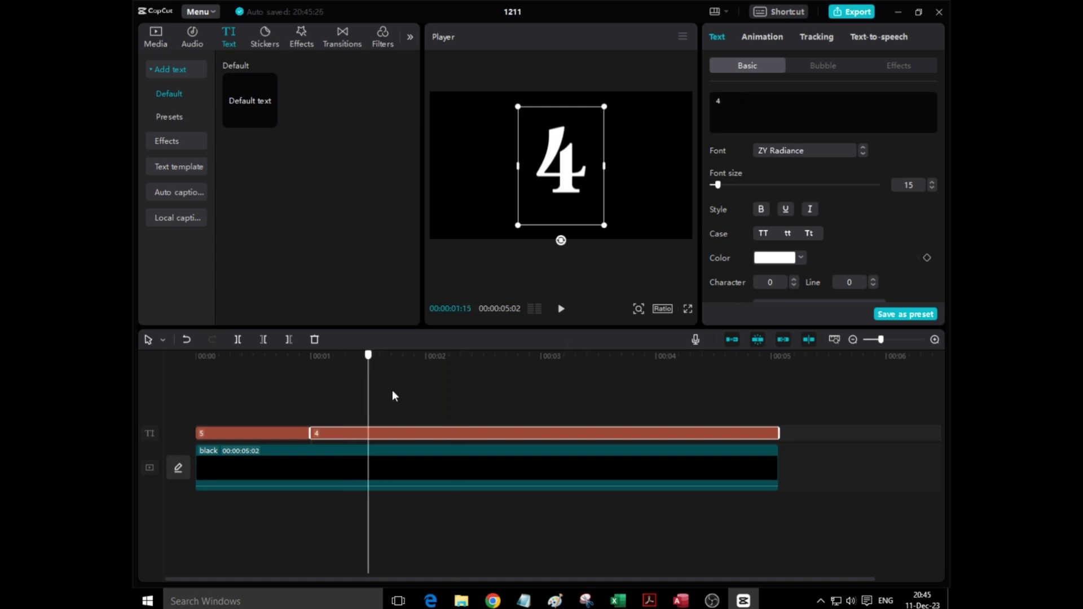
pyautogui.moveTo(395, 396); pyautogui.dragTo(422, 382)
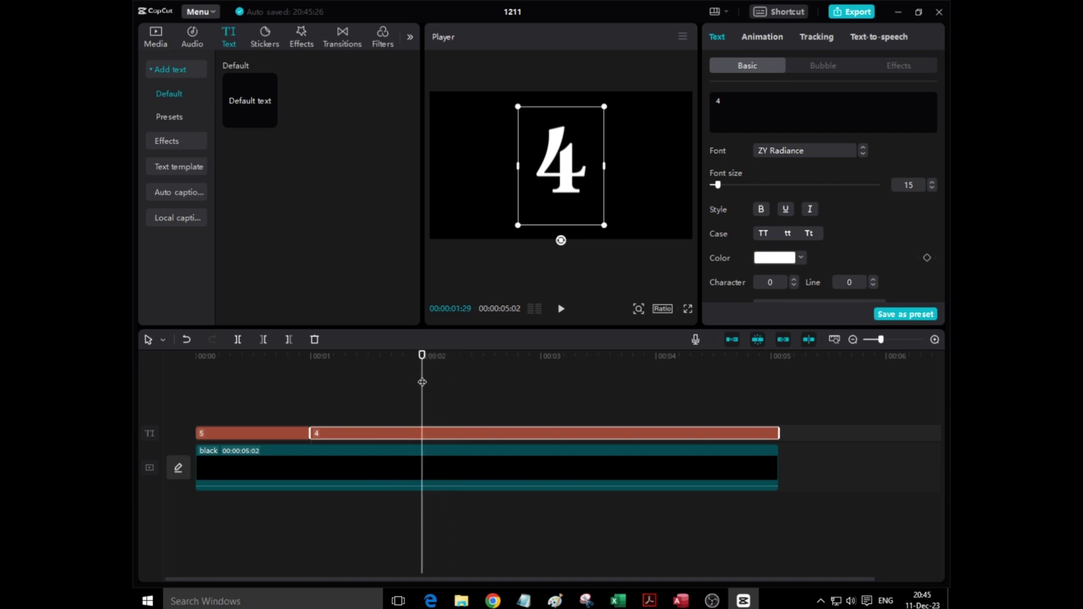
pyautogui.click(238, 339)
# - Change the text of the last text segment, after the new split, to "3"
pyautogui.click(753, 92)
pyautogui.press('BackSpace')
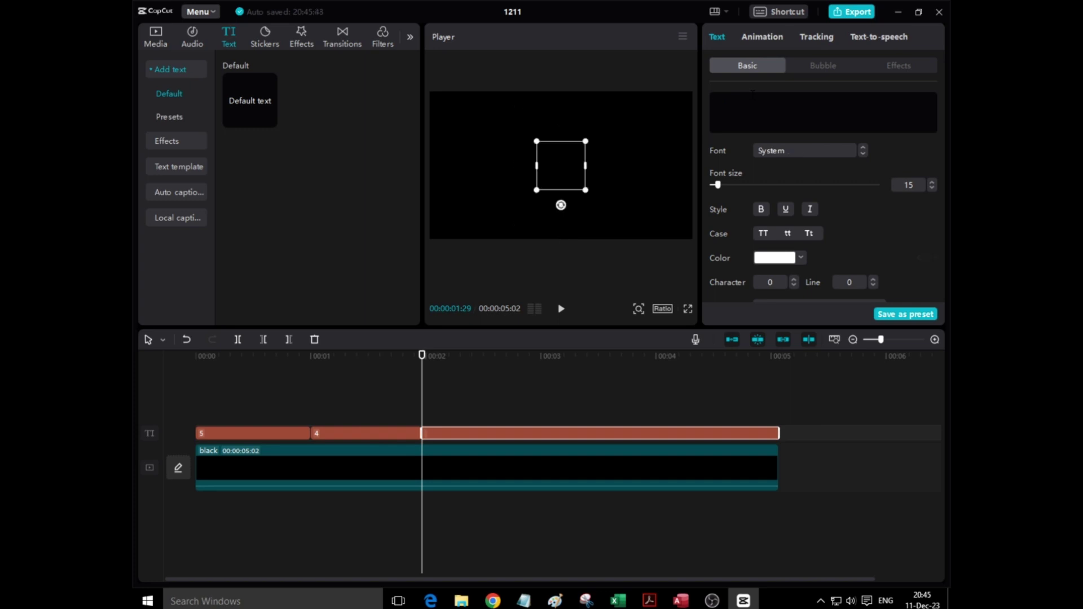
pyautogui.write('3')
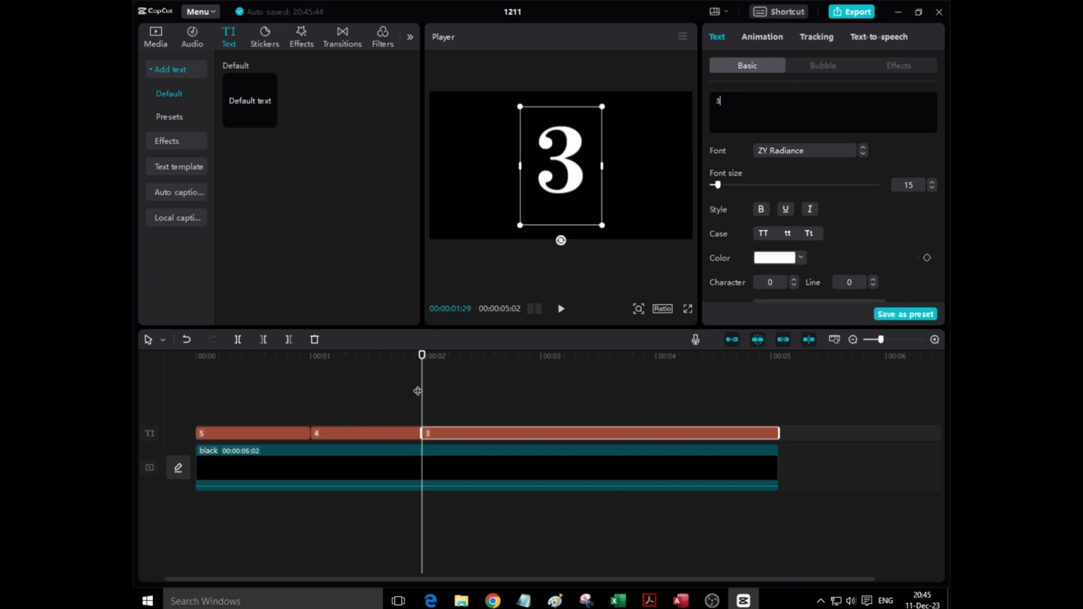
# - Split the "3" text clip at 00:00:02:25 and change the text of the new last segment to "2"
pyautogui.moveTo(417, 391); pyautogui.dragTo(524, 395)
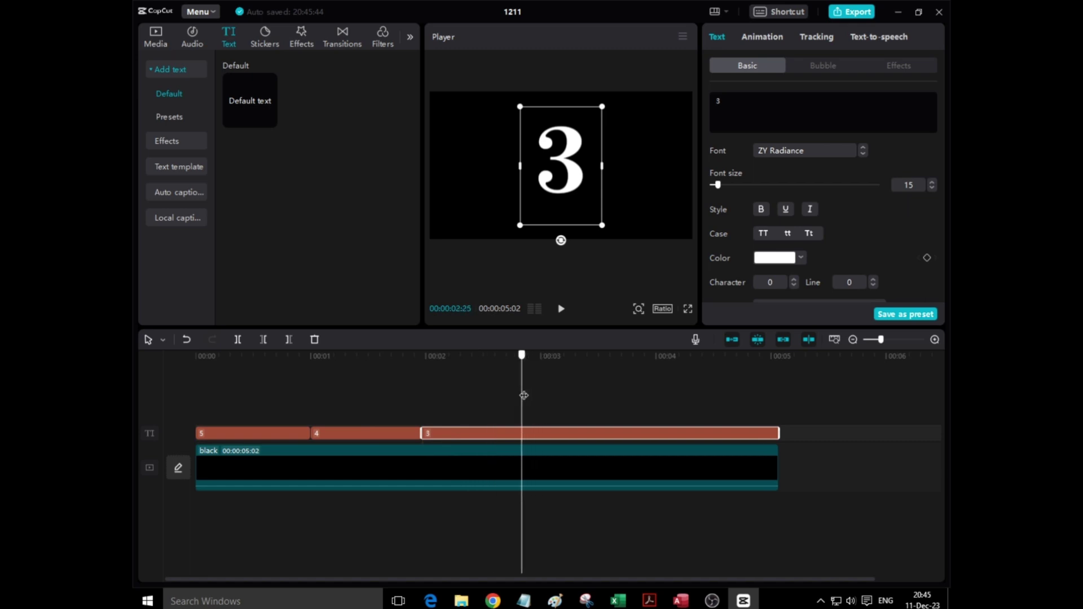
pyautogui.click(237, 340)
pyautogui.press('BackSpace')
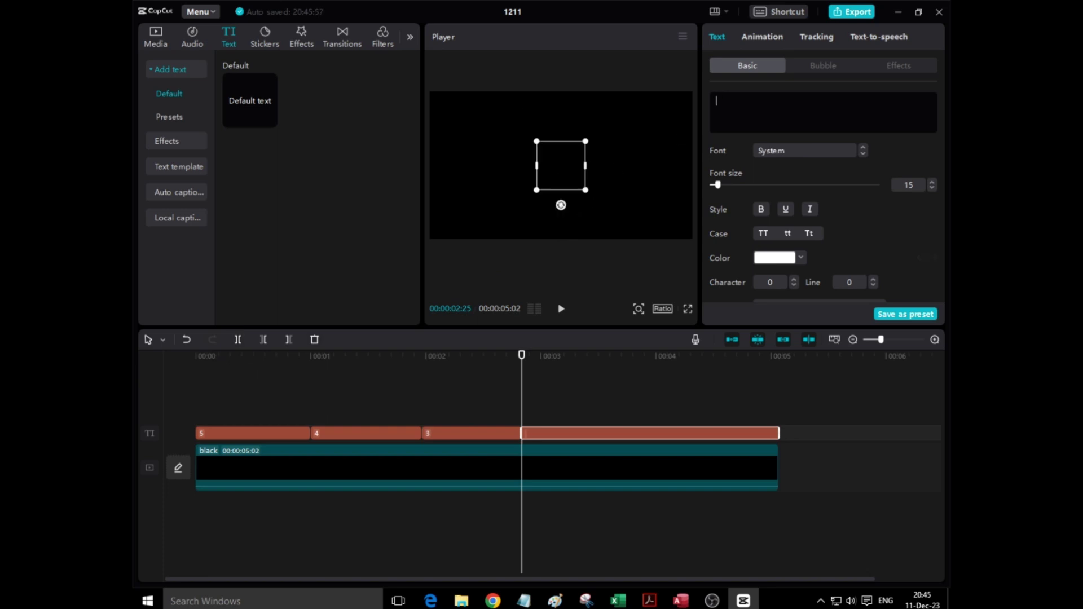
pyautogui.write('2')
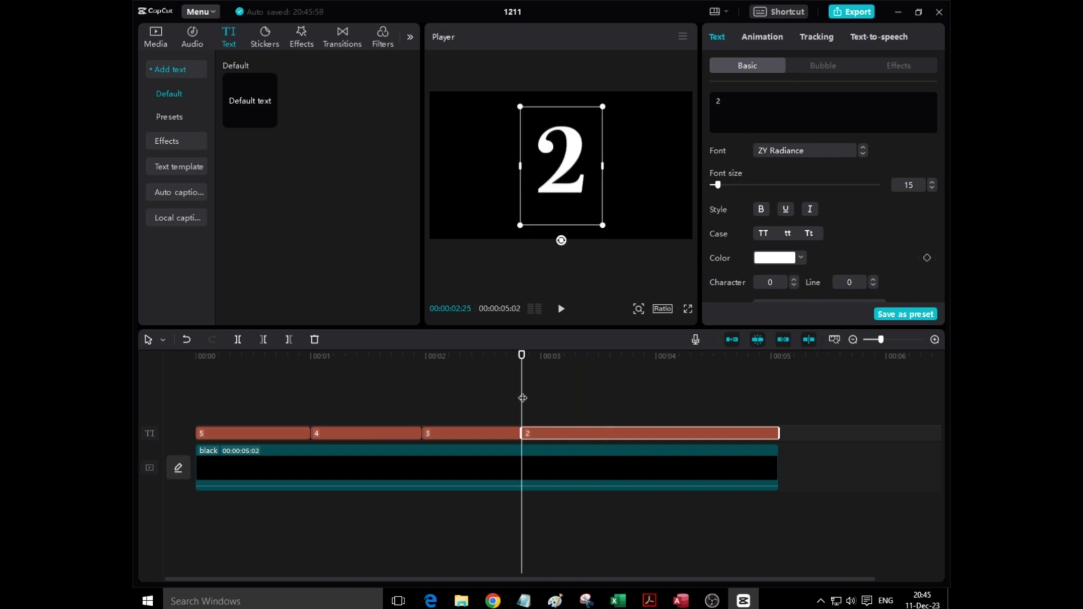
# - Split the "2" text clip at 00:00:03:28 and change the text of the new last segment to "1"
pyautogui.moveTo(522, 398); pyautogui.dragTo(647, 402)
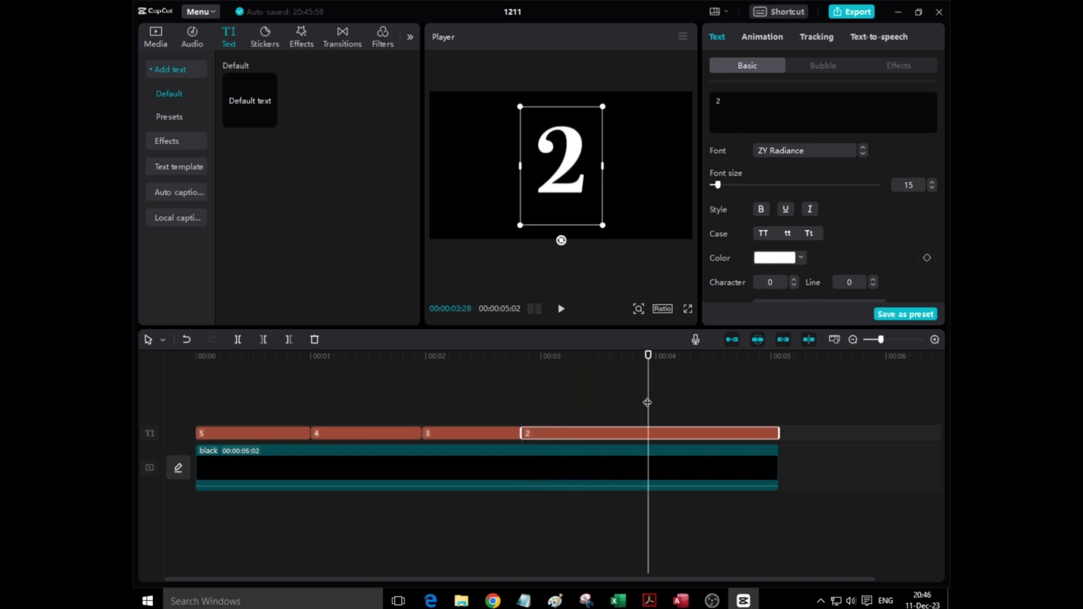
pyautogui.click(238, 340)
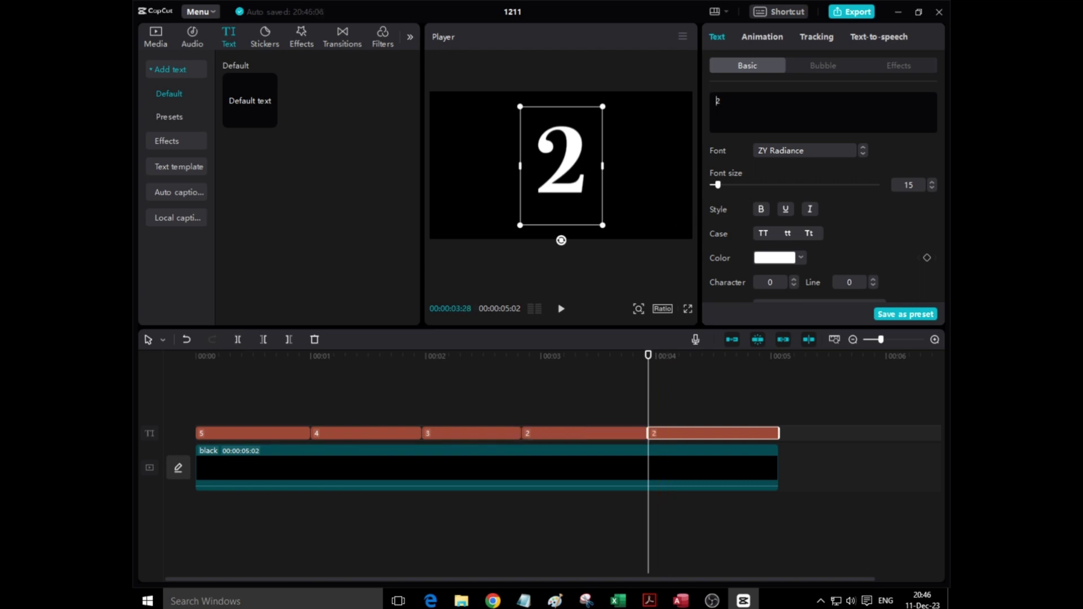
pyautogui.press('BackSpace')
pyautogui.write('1')
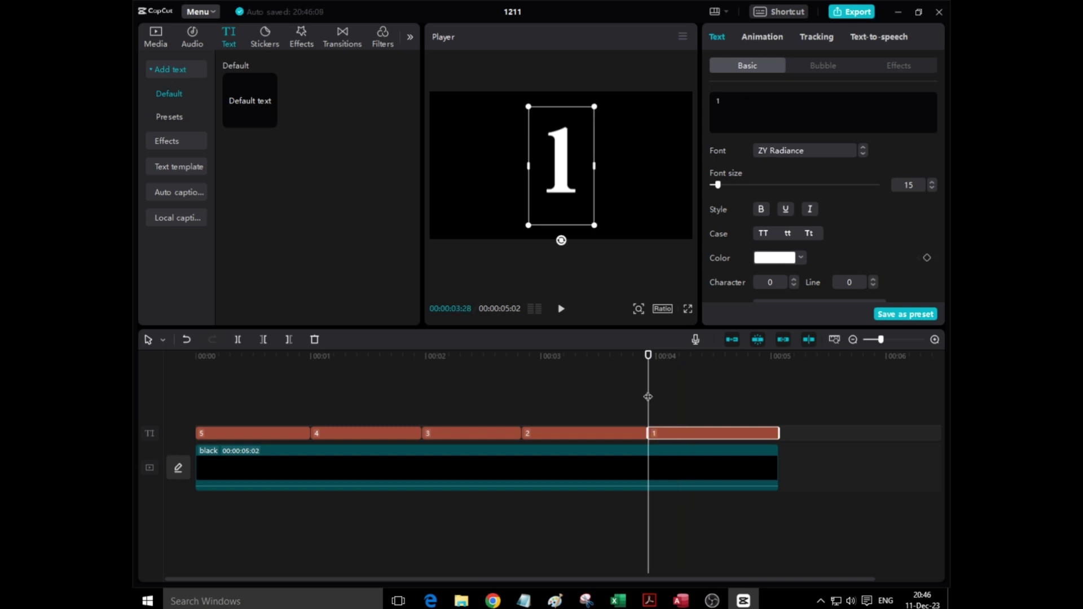
# - Select all five number text clips and set their text color to bright blue, hex 0A4FF2
pyautogui.moveTo(648, 396); pyautogui.dragTo(165, 431)
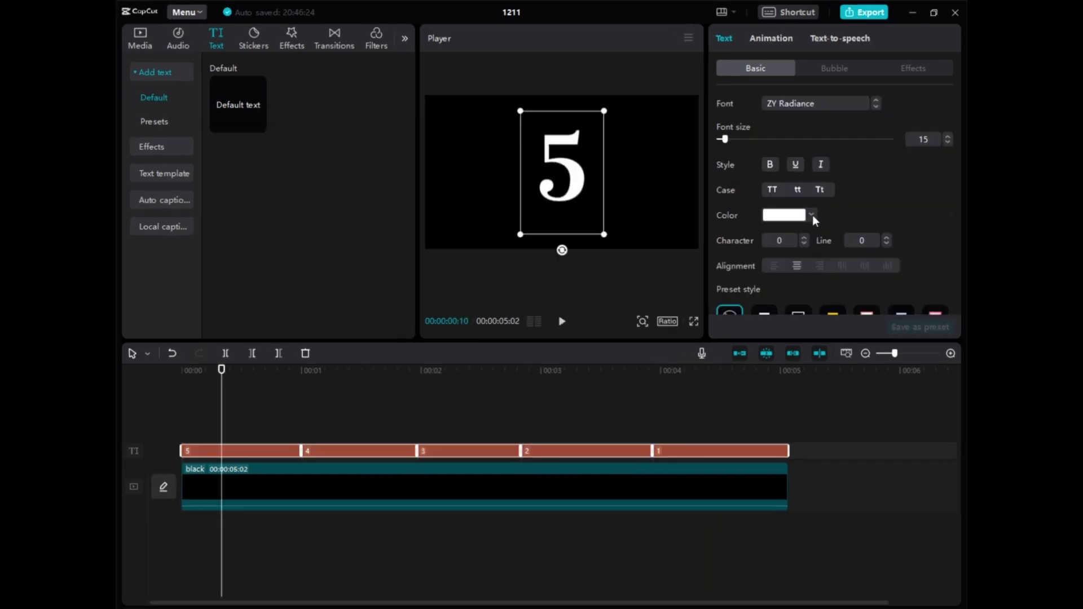
pyautogui.click(801, 207)
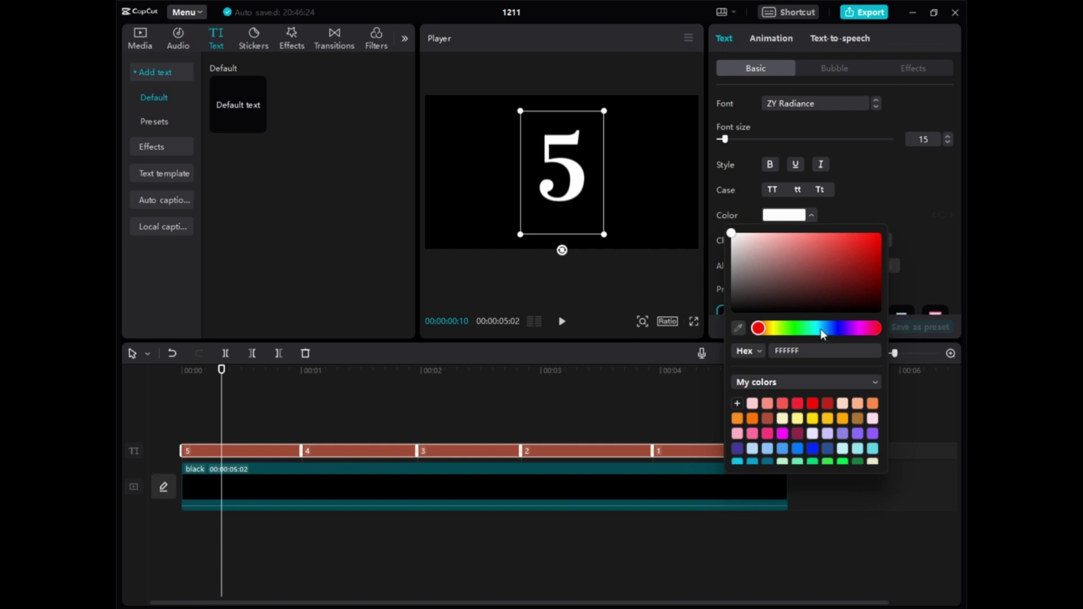
pyautogui.click(839, 329)
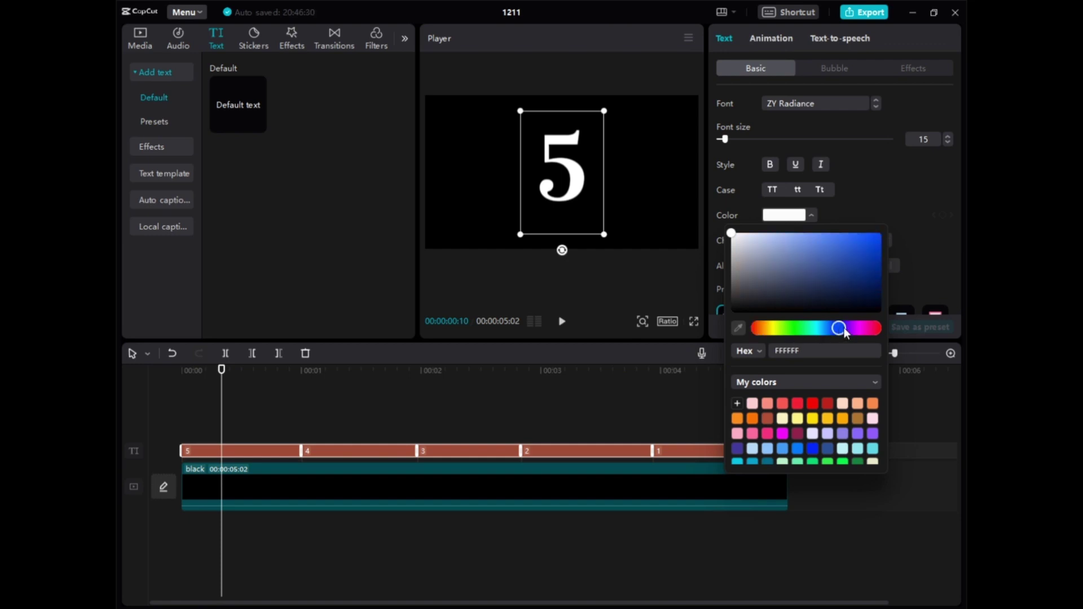
pyautogui.click(873, 236)
pyautogui.moveTo(873, 238); pyautogui.dragTo(876, 238)
pyautogui.click(274, 415)
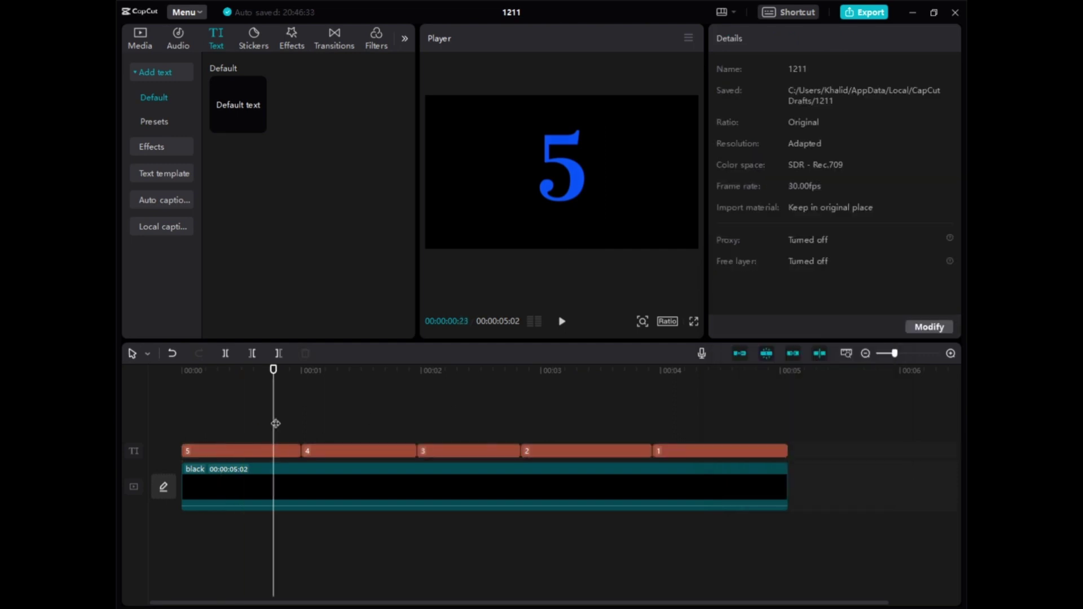
# - Change the text color of the "4" clip to magenta
pyautogui.click(234, 423)
pyautogui.click(325, 452)
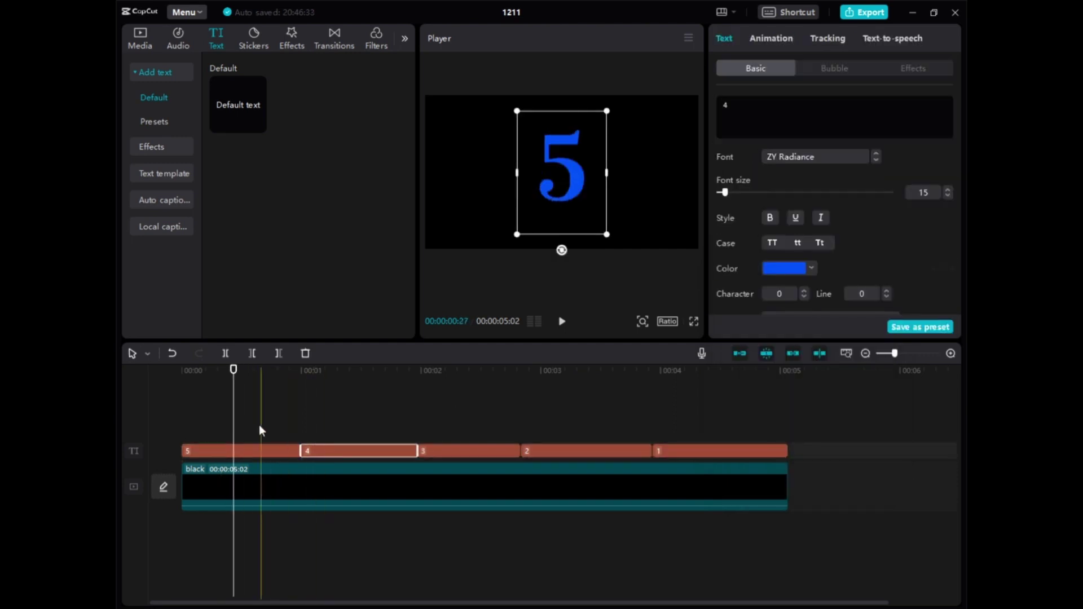
pyautogui.click(329, 449)
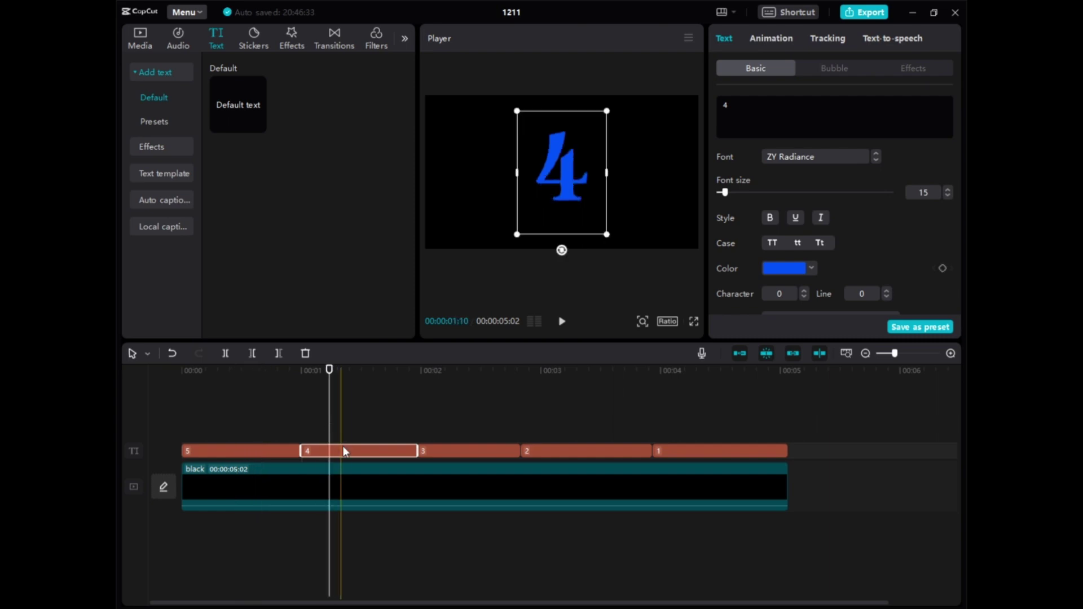
pyautogui.click(812, 268)
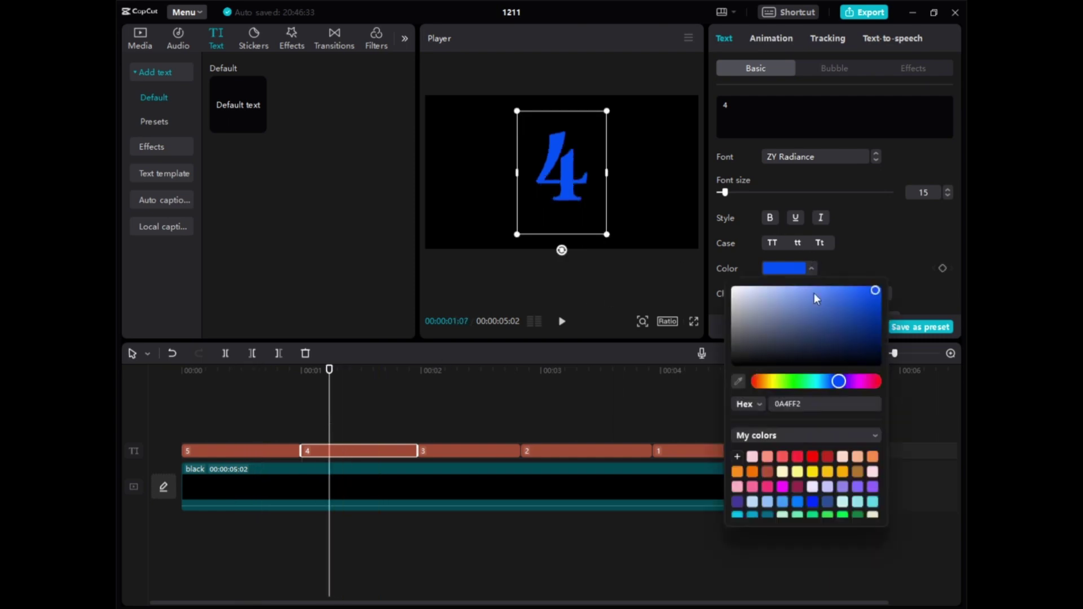
pyautogui.moveTo(844, 384); pyautogui.dragTo(871, 384)
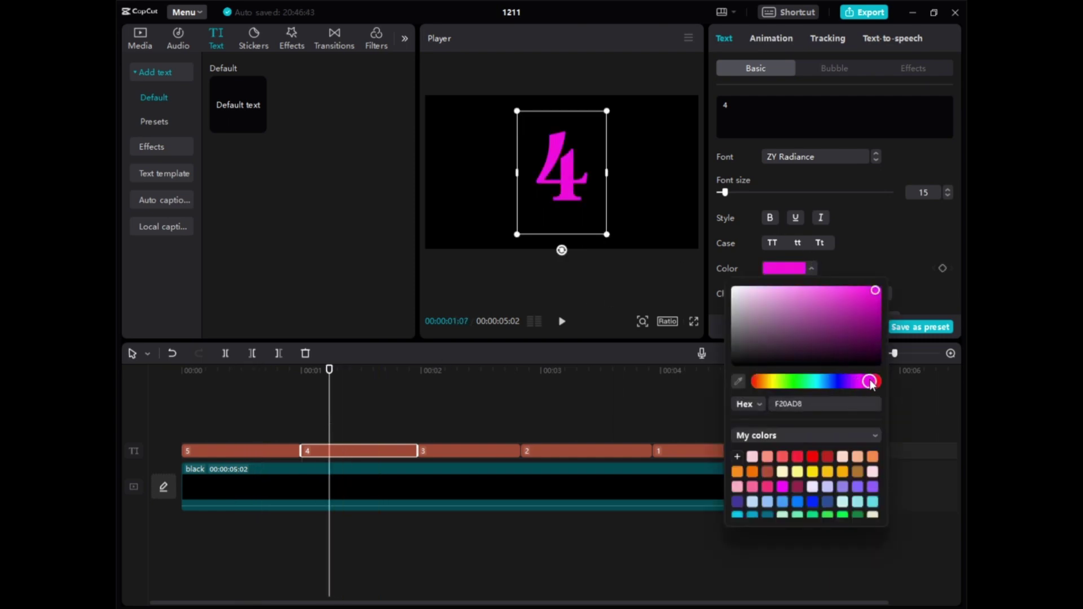
# - Change the text color of the "3" clip to yellow, hex E1F20A
pyautogui.click(479, 452)
pyautogui.click(481, 447)
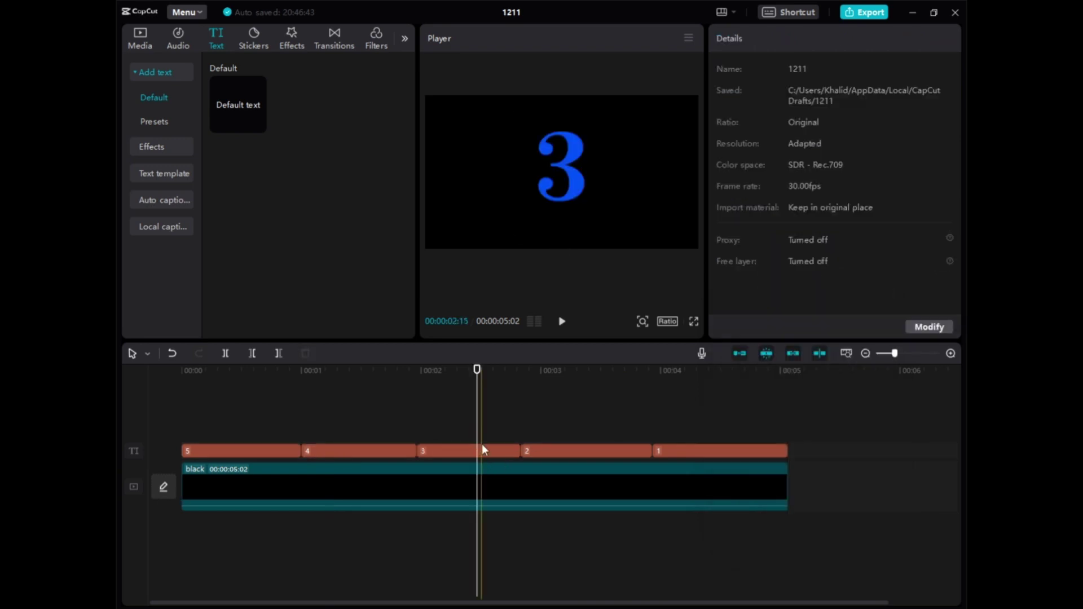
pyautogui.click(483, 450)
pyautogui.click(809, 266)
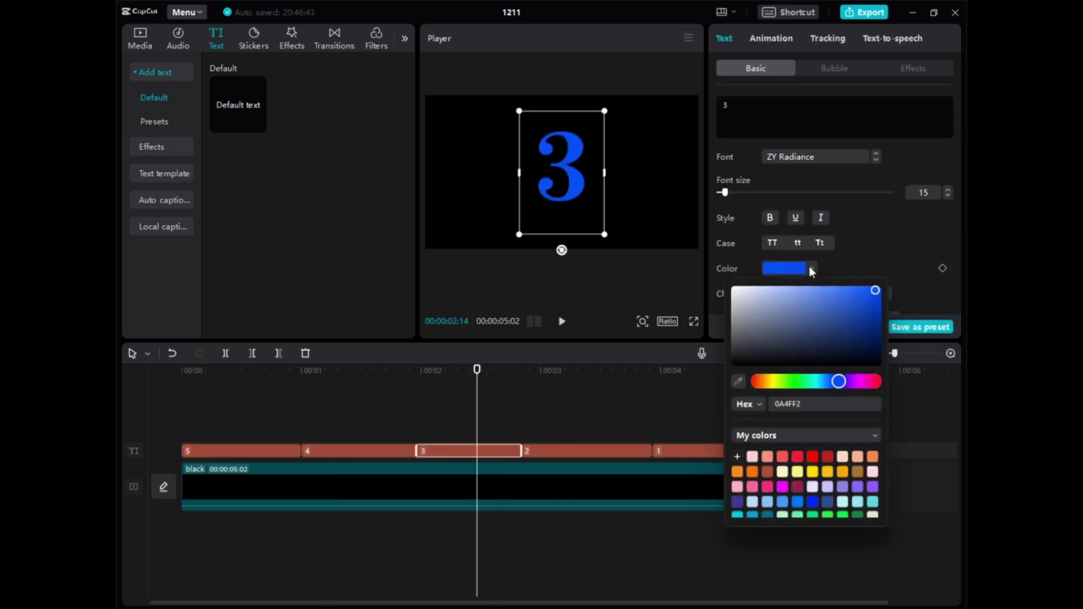
pyautogui.moveTo(834, 384); pyautogui.dragTo(784, 372)
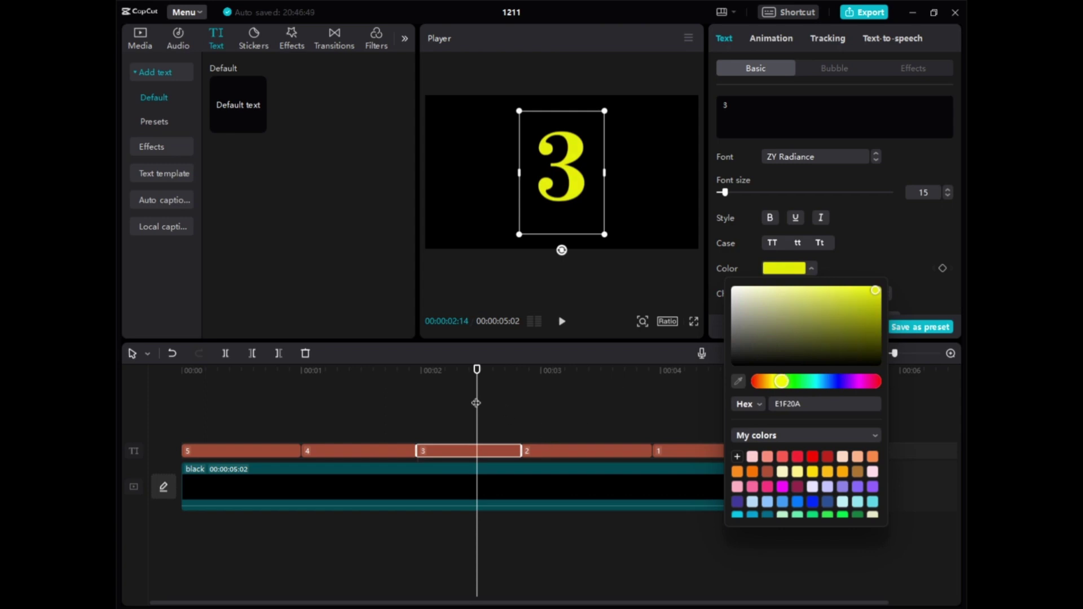
# - Change the text color of the "2" clip to green, hex 3EF20A
pyautogui.moveTo(476, 403); pyautogui.dragTo(545, 406)
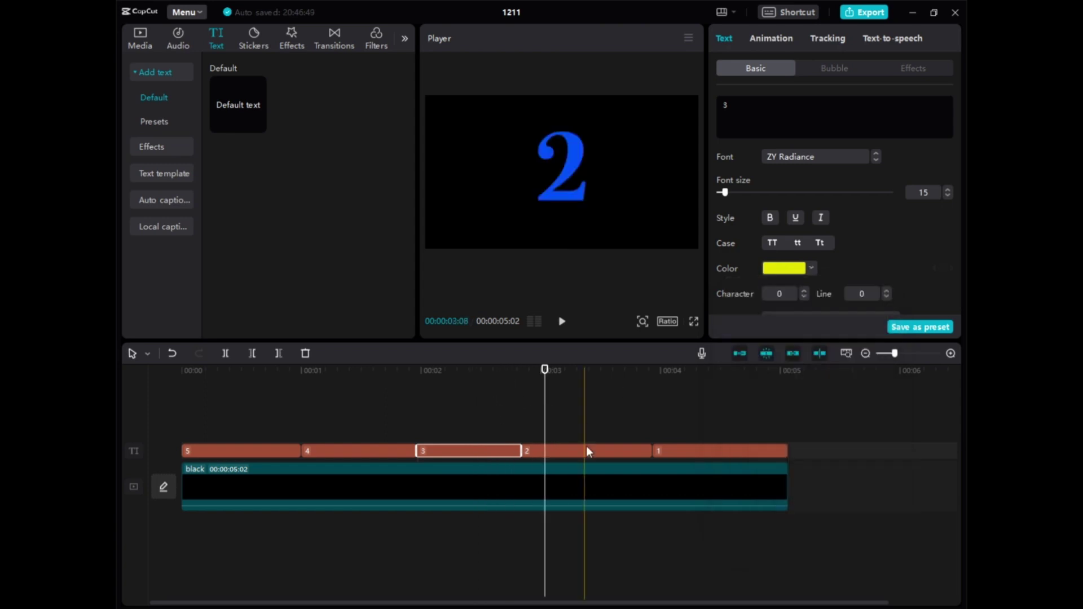
pyautogui.click(811, 269)
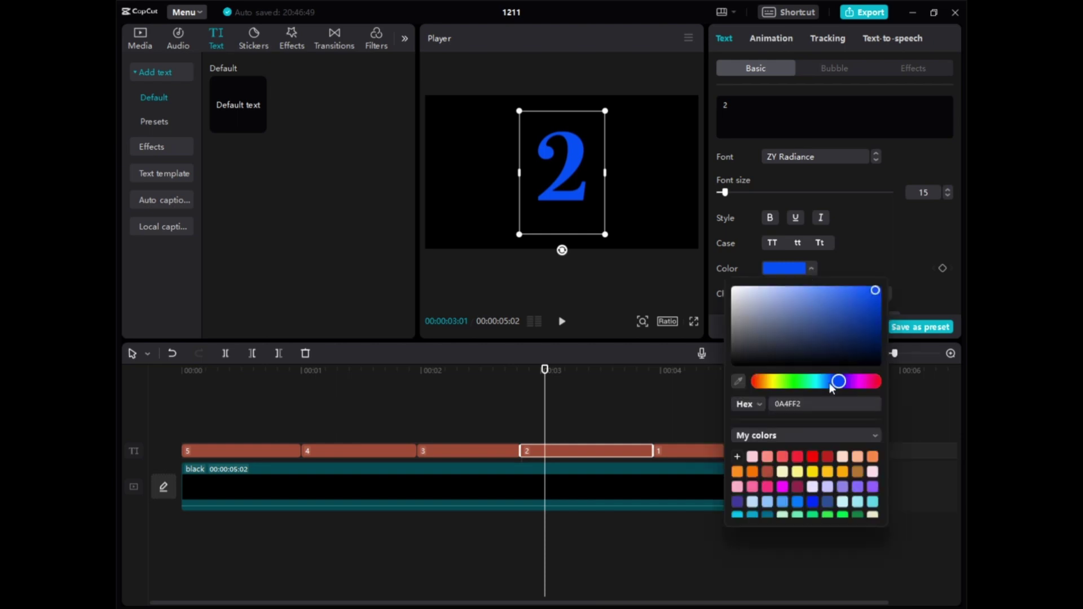
pyautogui.moveTo(839, 381); pyautogui.dragTo(802, 383)
pyautogui.moveTo(777, 382); pyautogui.dragTo(799, 384)
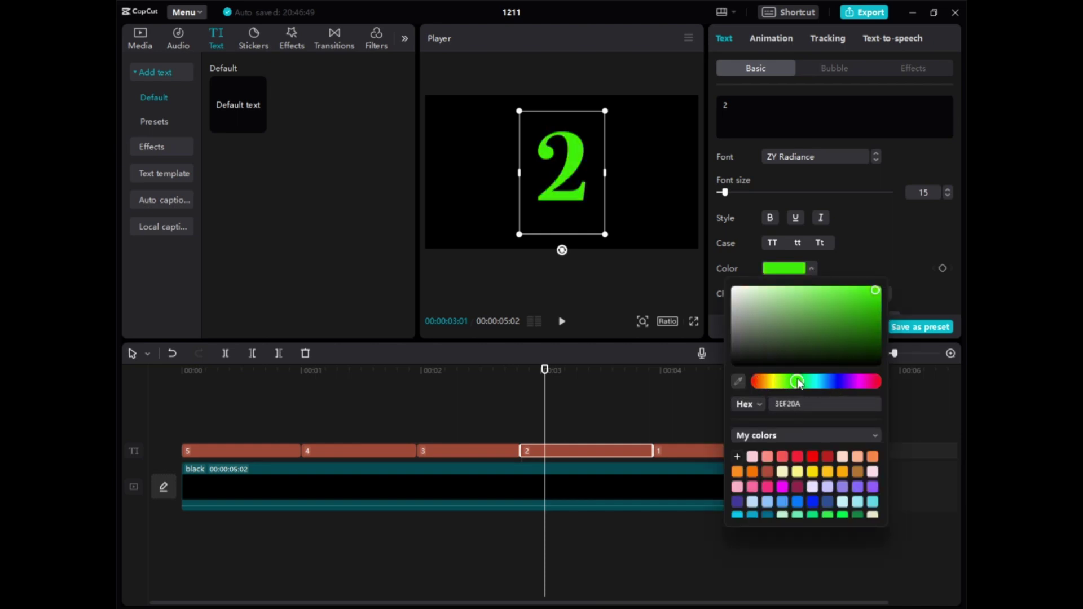
# - Change the text color of the "1" clip at the end of the countdown to pink
pyautogui.click(603, 404)
pyautogui.click(672, 412)
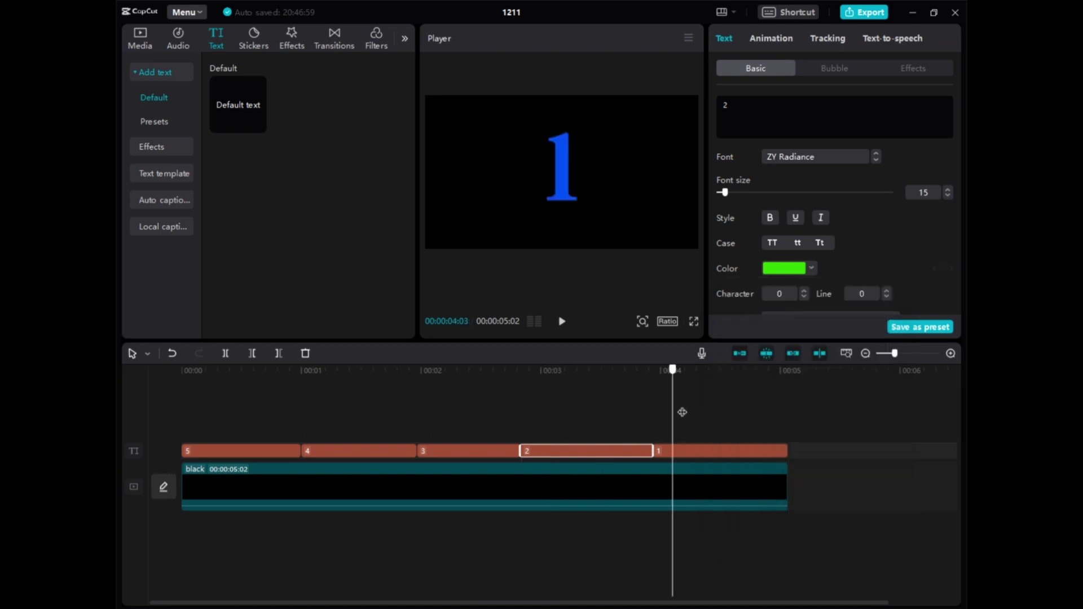
pyautogui.click(683, 412)
pyautogui.click(712, 455)
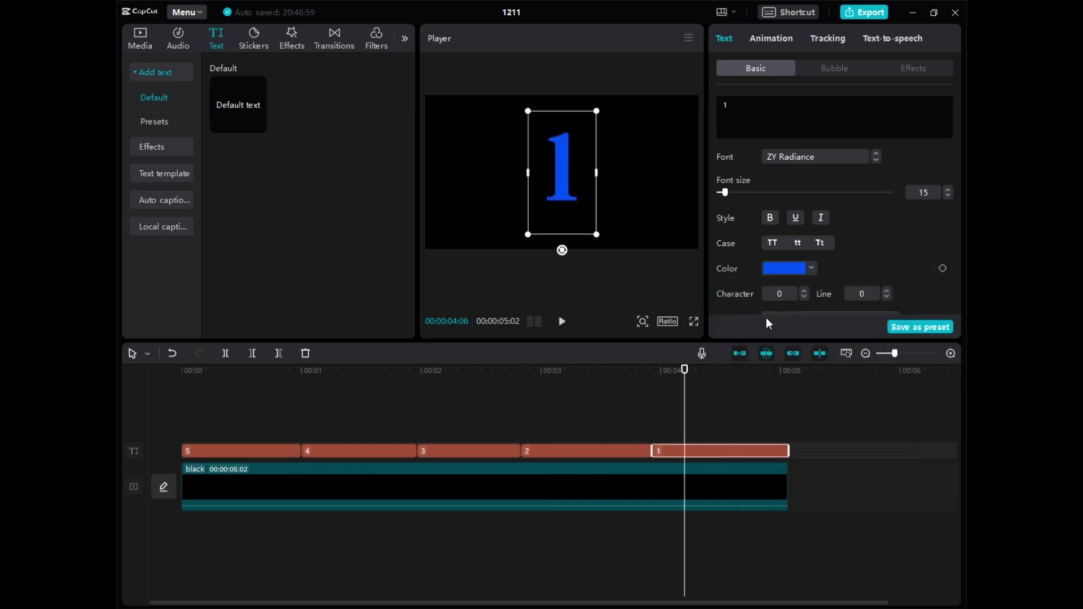
pyautogui.click(812, 268)
pyautogui.moveTo(847, 382); pyautogui.dragTo(895, 388)
pyautogui.click(684, 412)
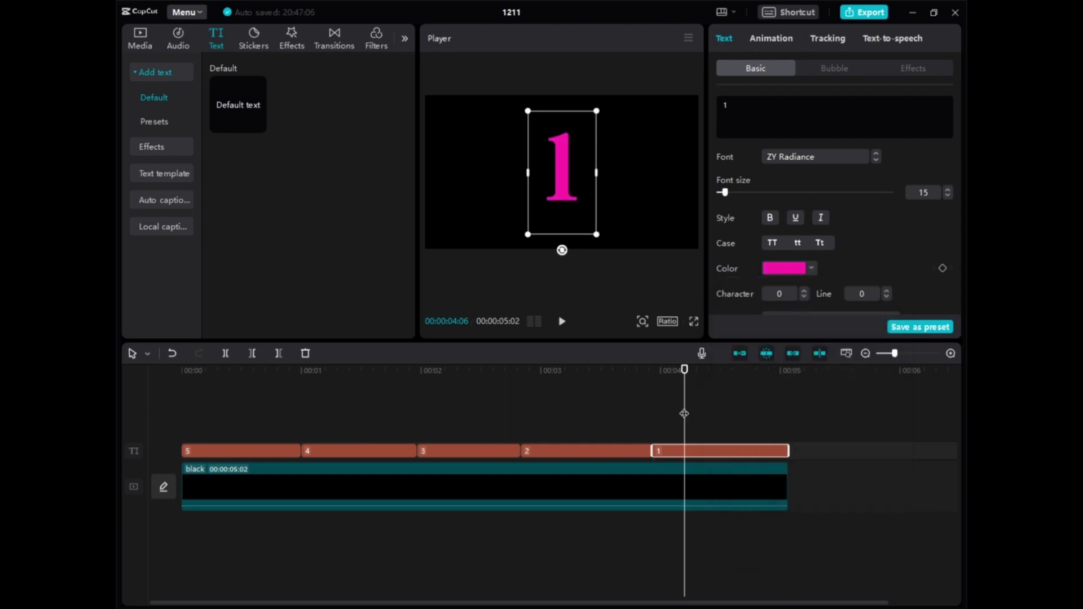
# - Play the whole countdown from the start of the timeline to preview it
pyautogui.click(492, 417)
pyautogui.press('Home')
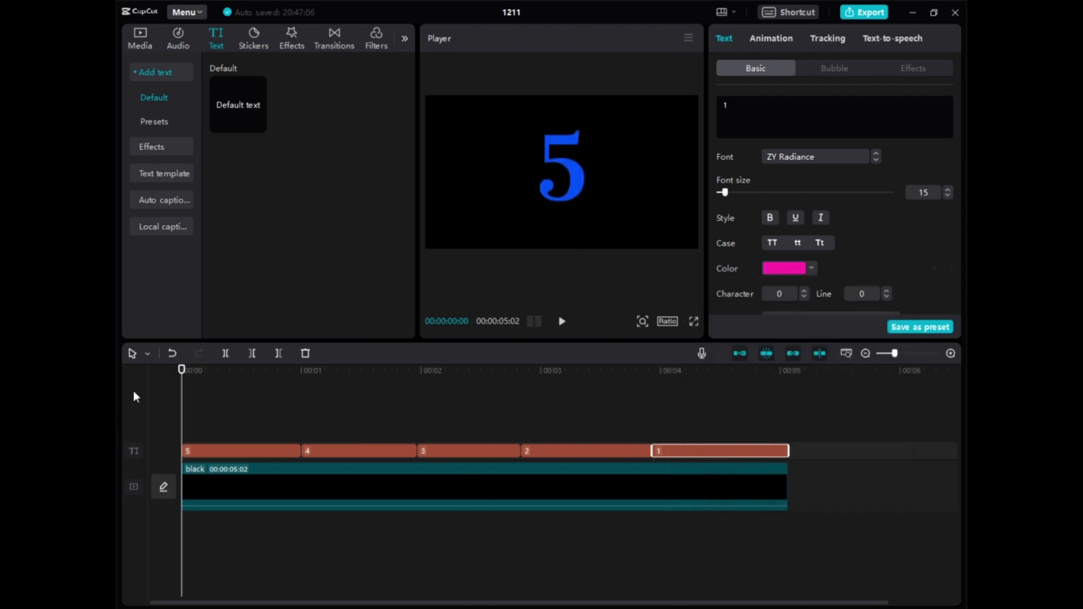
pyautogui.click(562, 323)
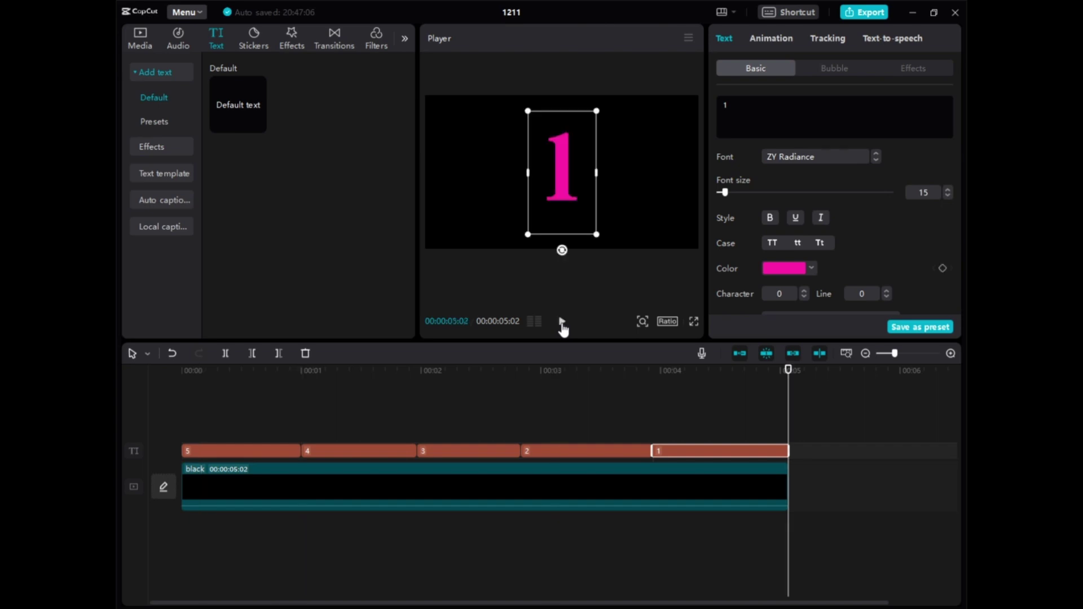
# - Export the video titled 1211 as a 1080P H.264 mp4 at 30fps, and dismiss the sharing options without sharing
pyautogui.click(864, 14)
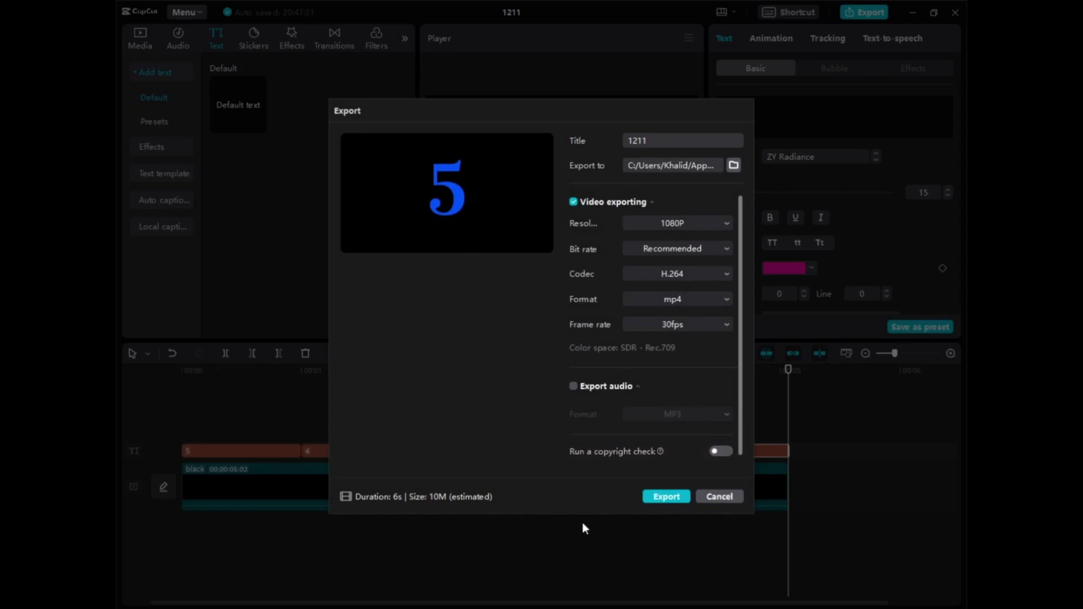
pyautogui.click(663, 497)
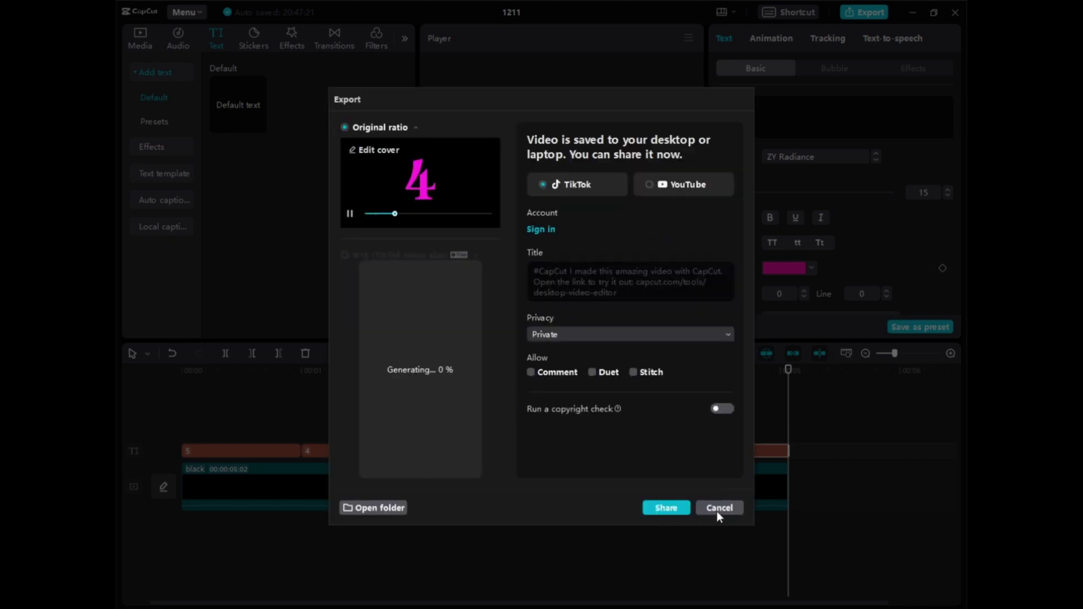
pyautogui.click(718, 509)
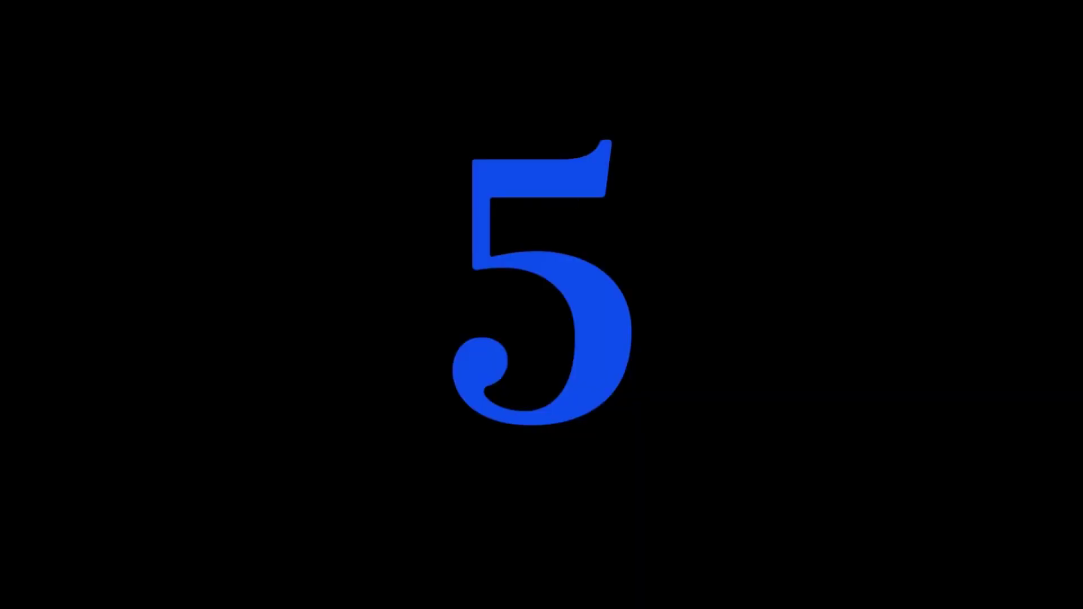